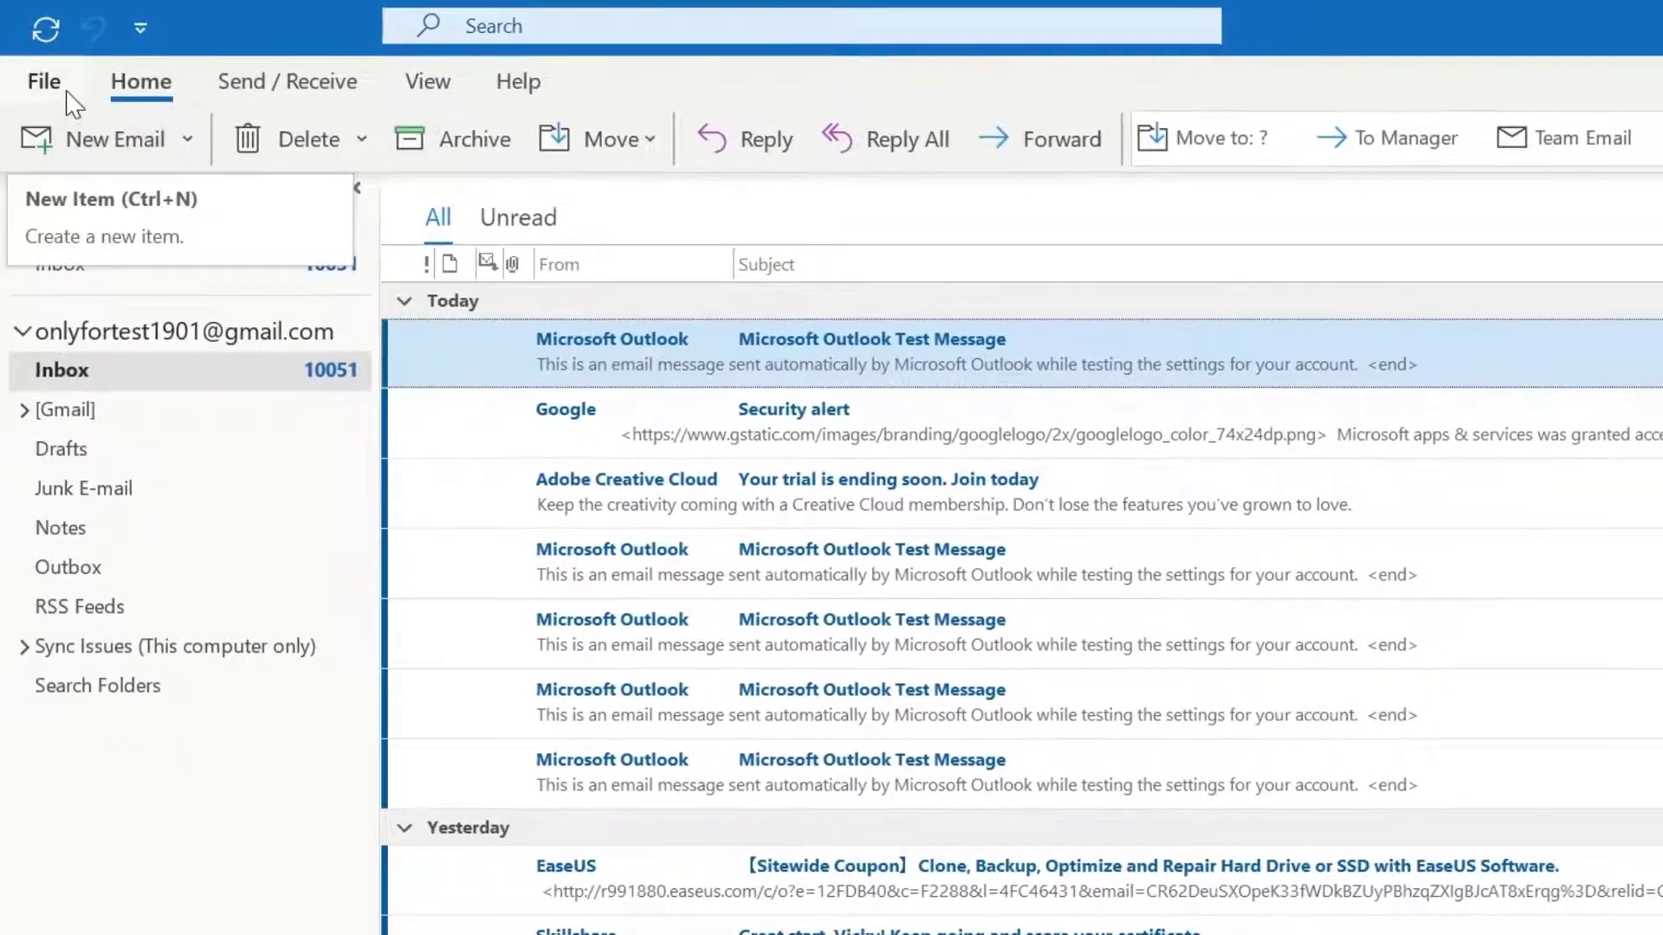
Attempt to remove the Gmail account in Account Settings and dismiss the data-location warning
click(50, 94)
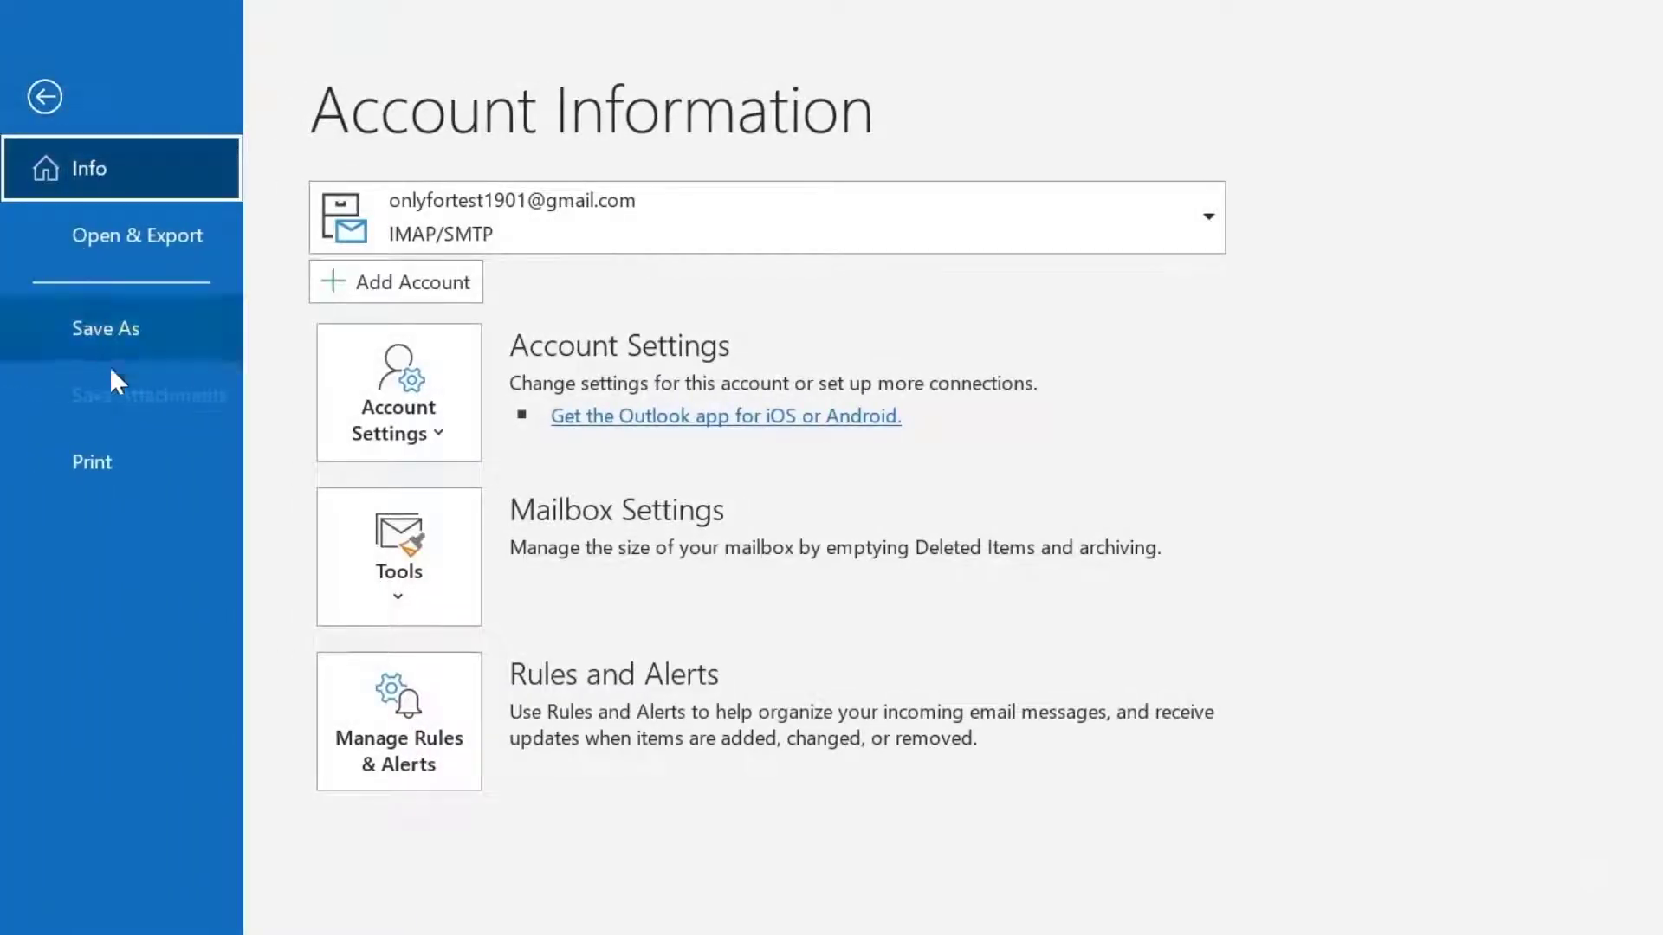
click(441, 432)
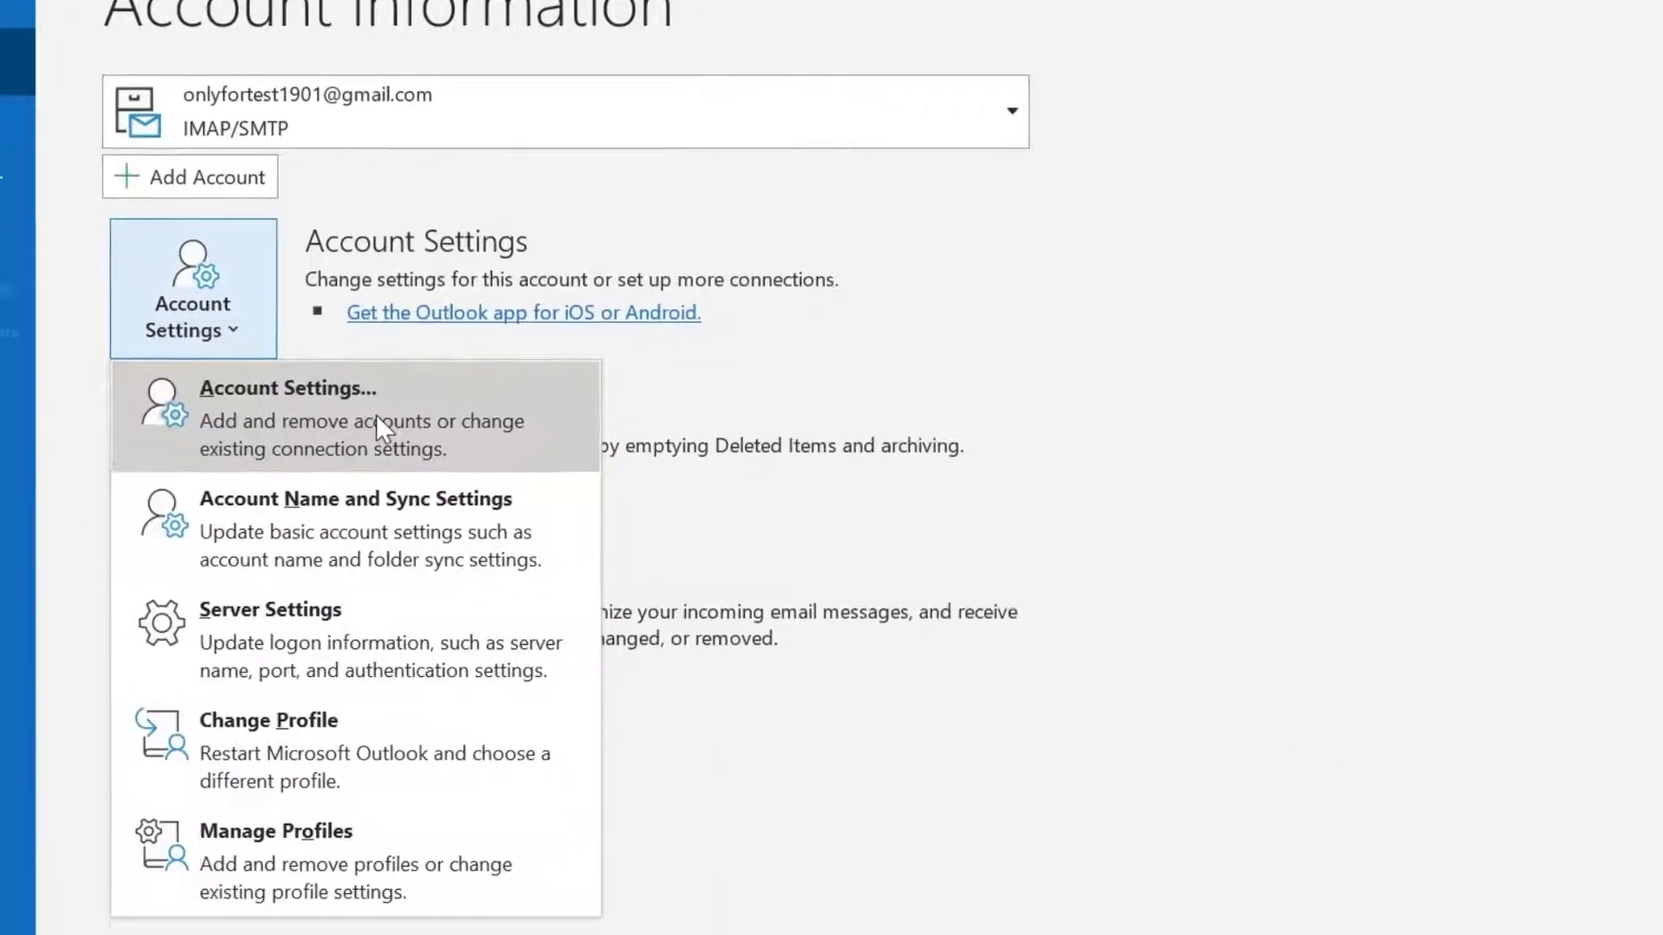
click(580, 516)
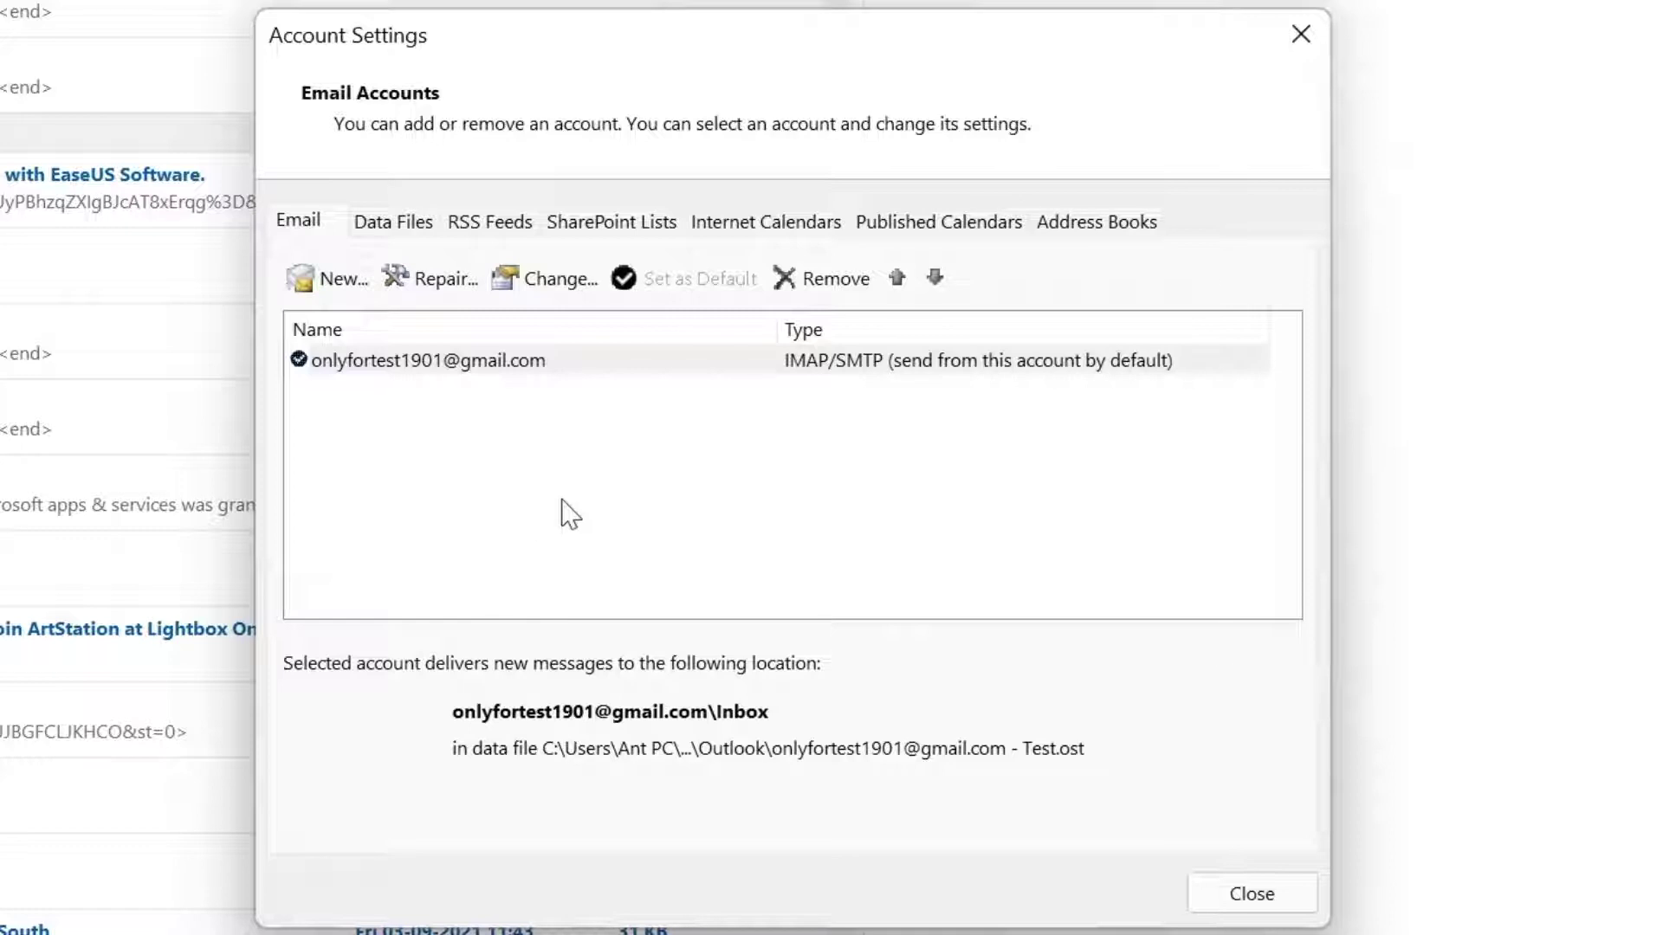
click(853, 282)
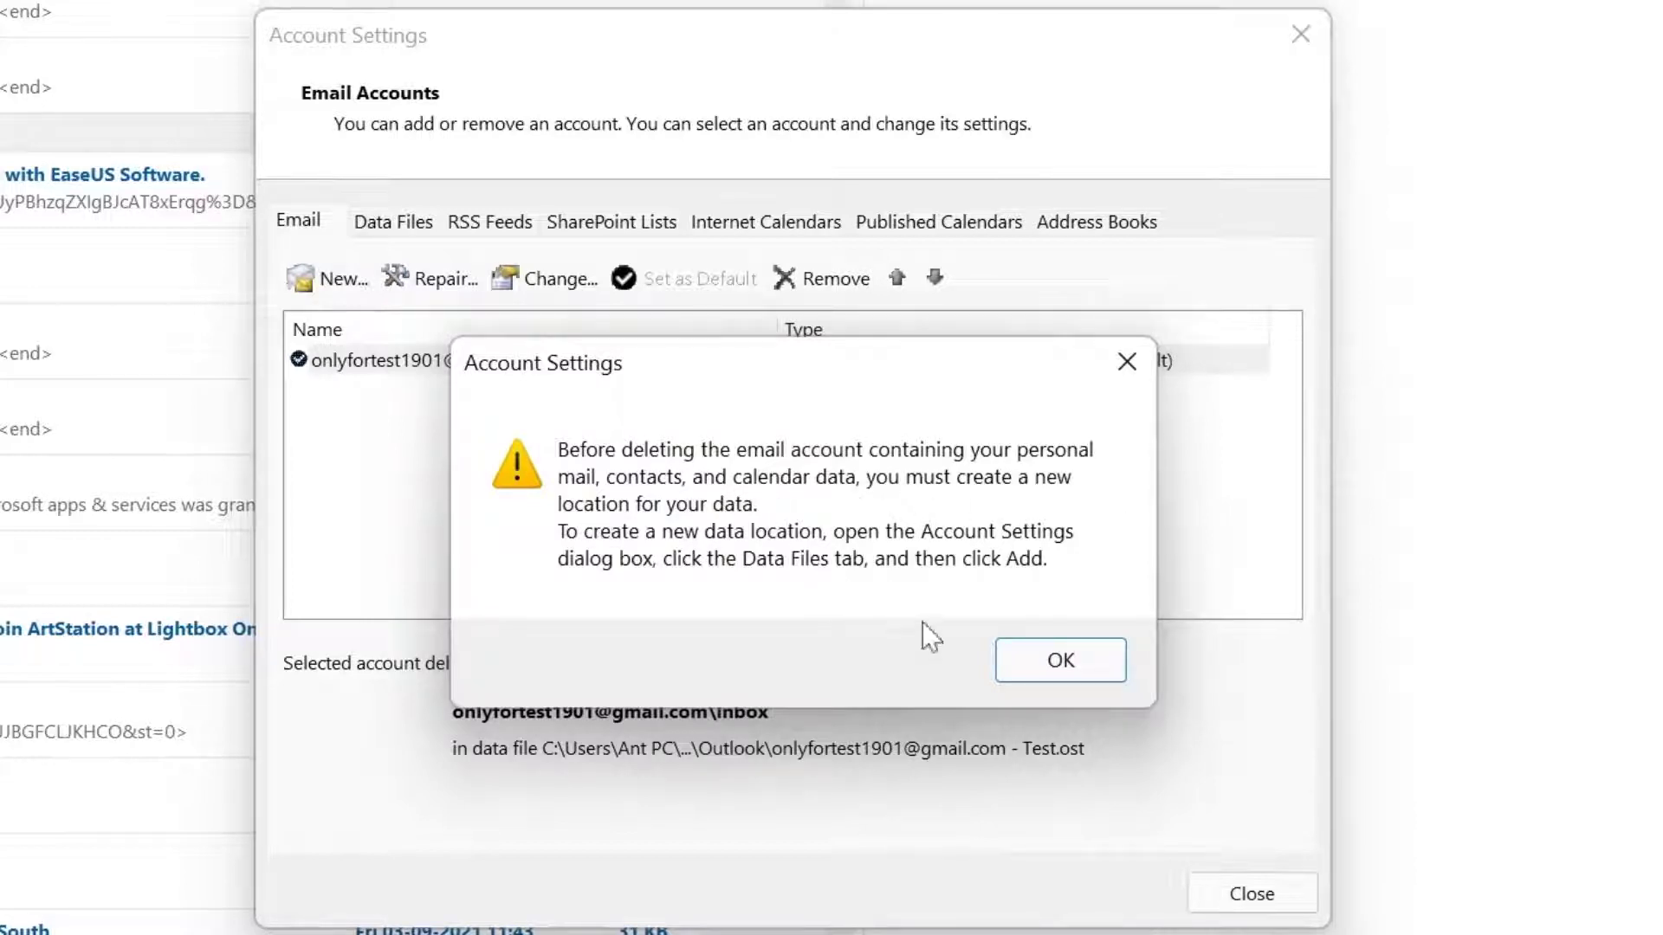
click(1071, 663)
Create a new data file, My Outlook Data File(1).pst, in Documents\Outlook Files
click(406, 227)
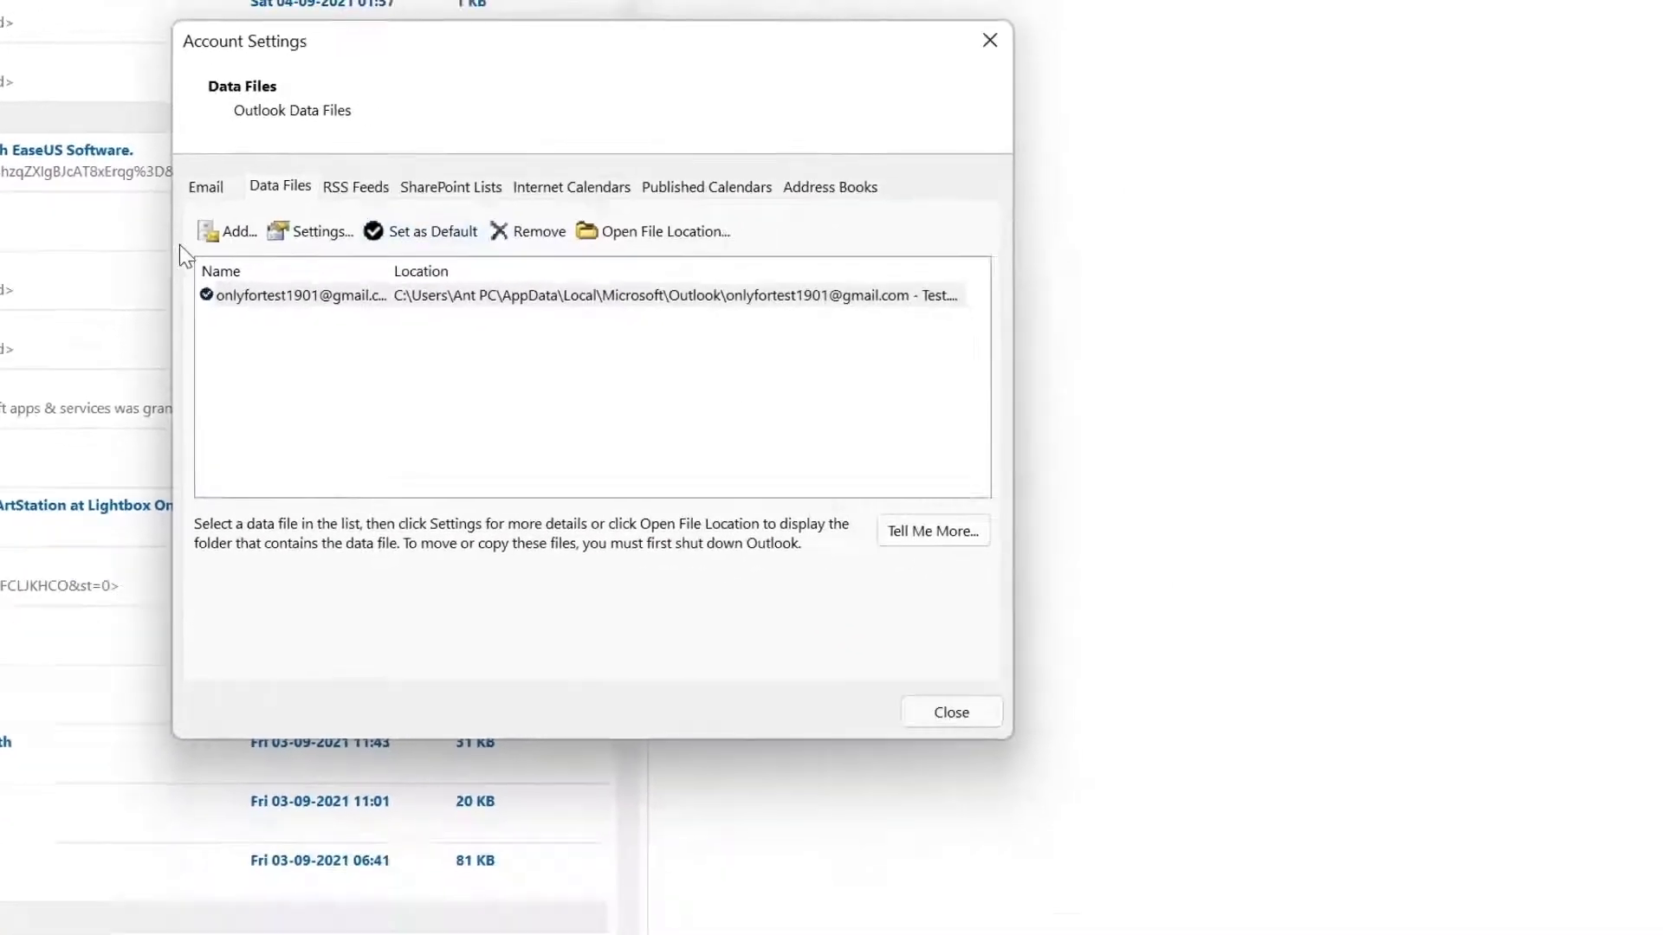
click(227, 231)
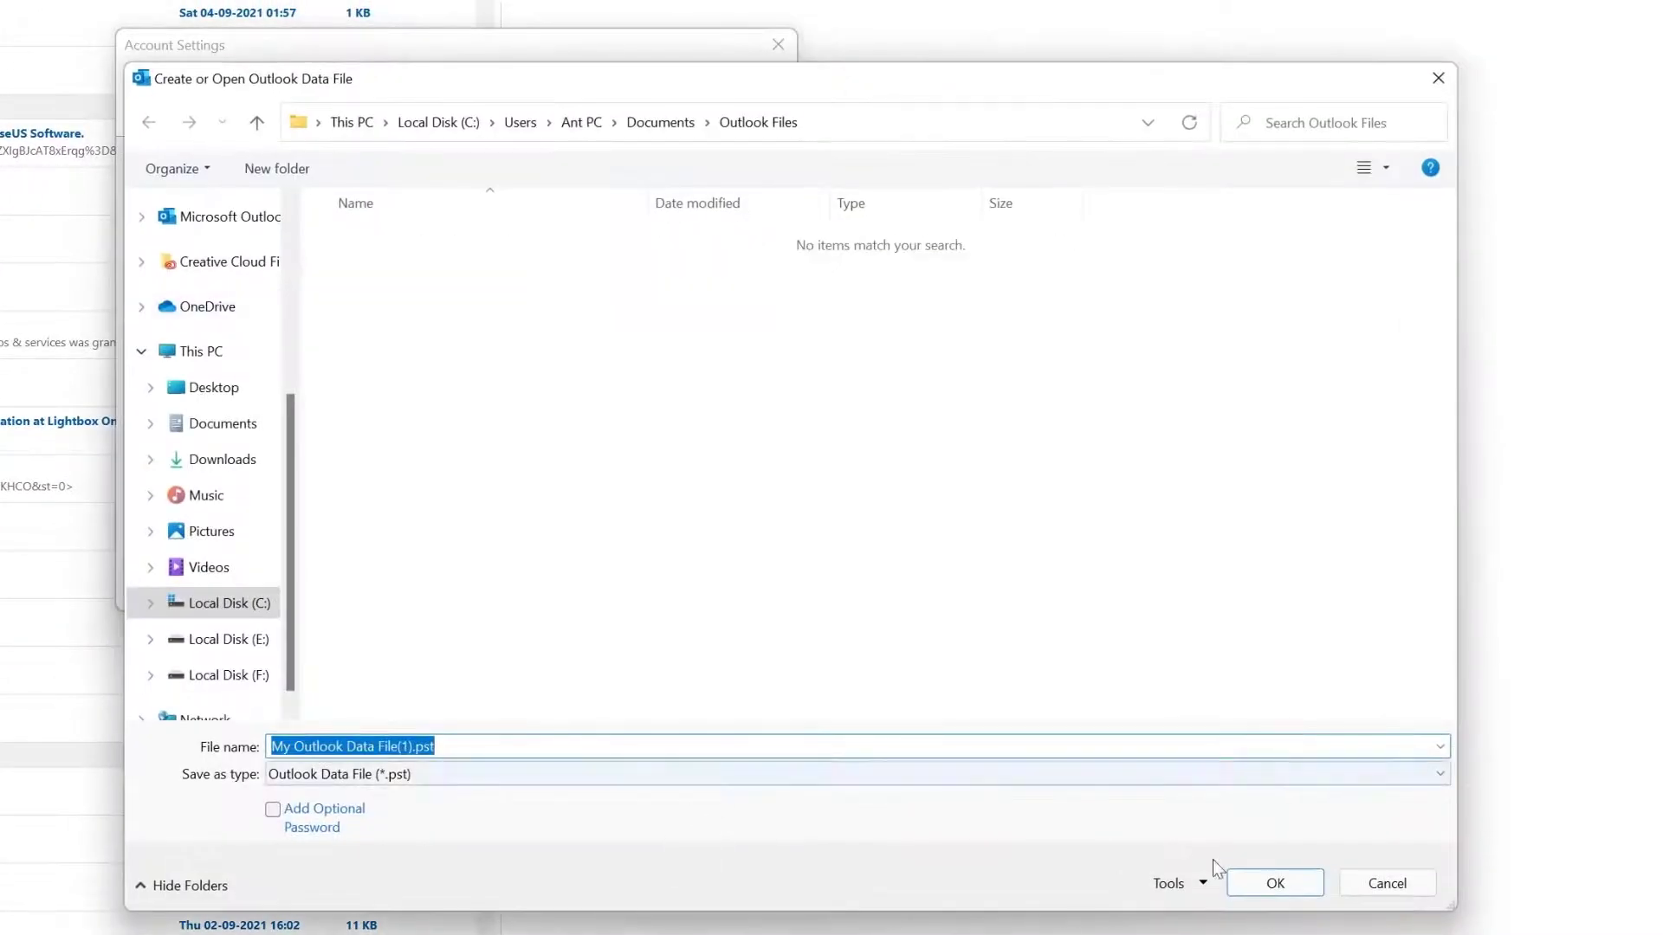
click(1299, 880)
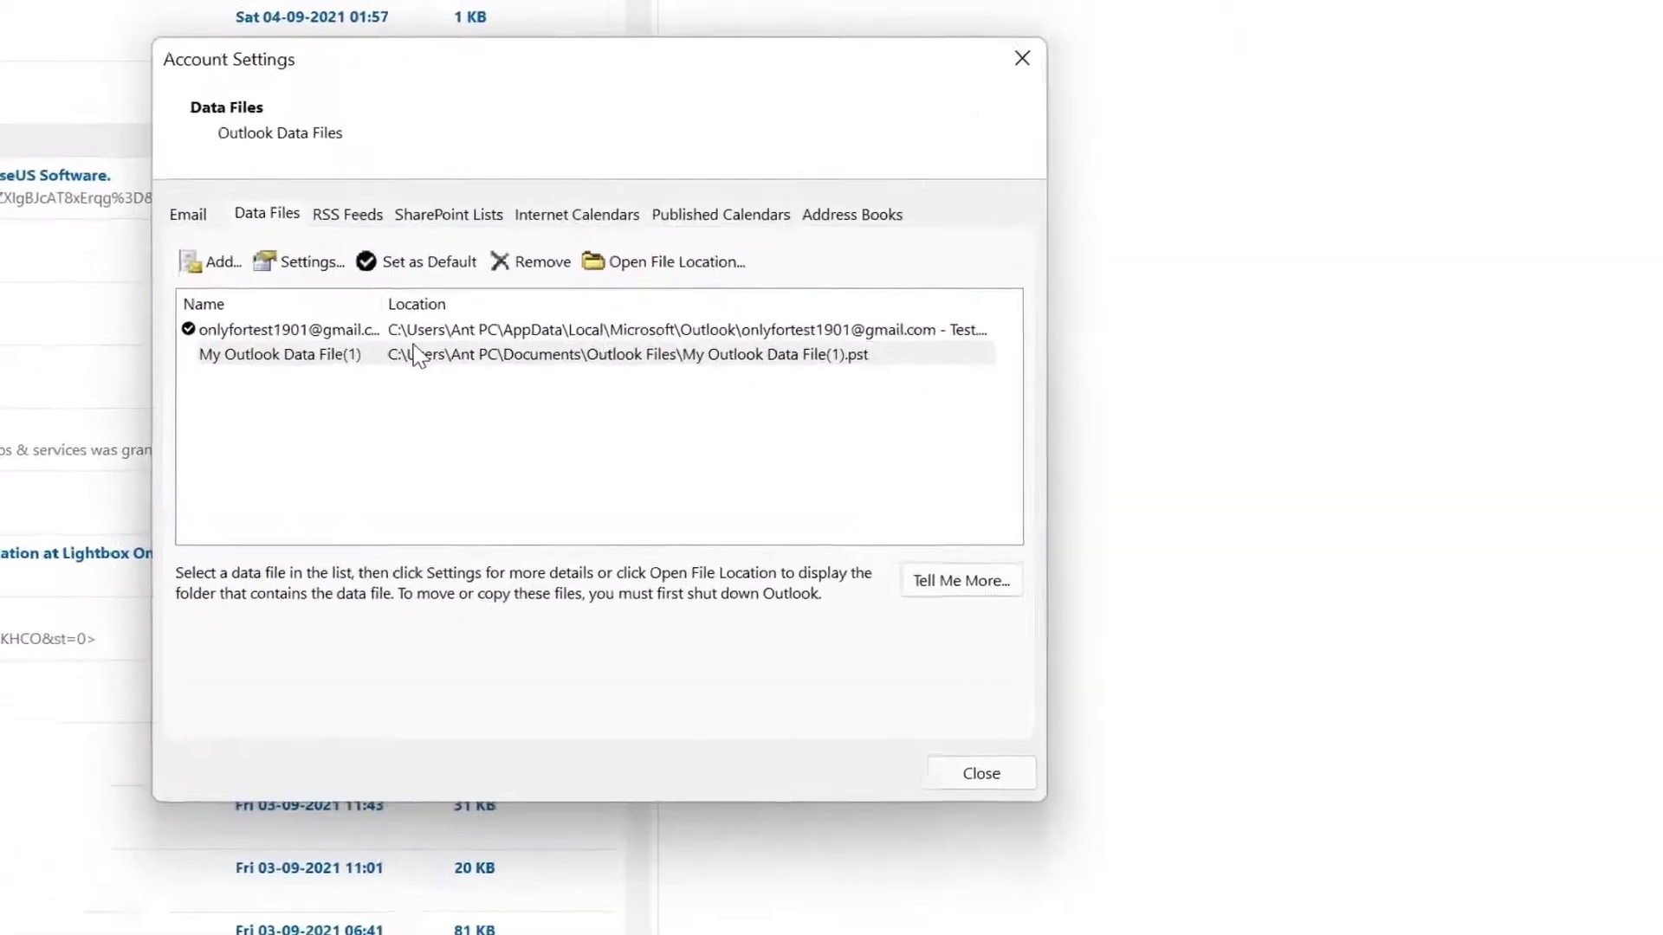
Set My Outlook Data File(1) as the default data file, then select the Gmail data file
click(417, 357)
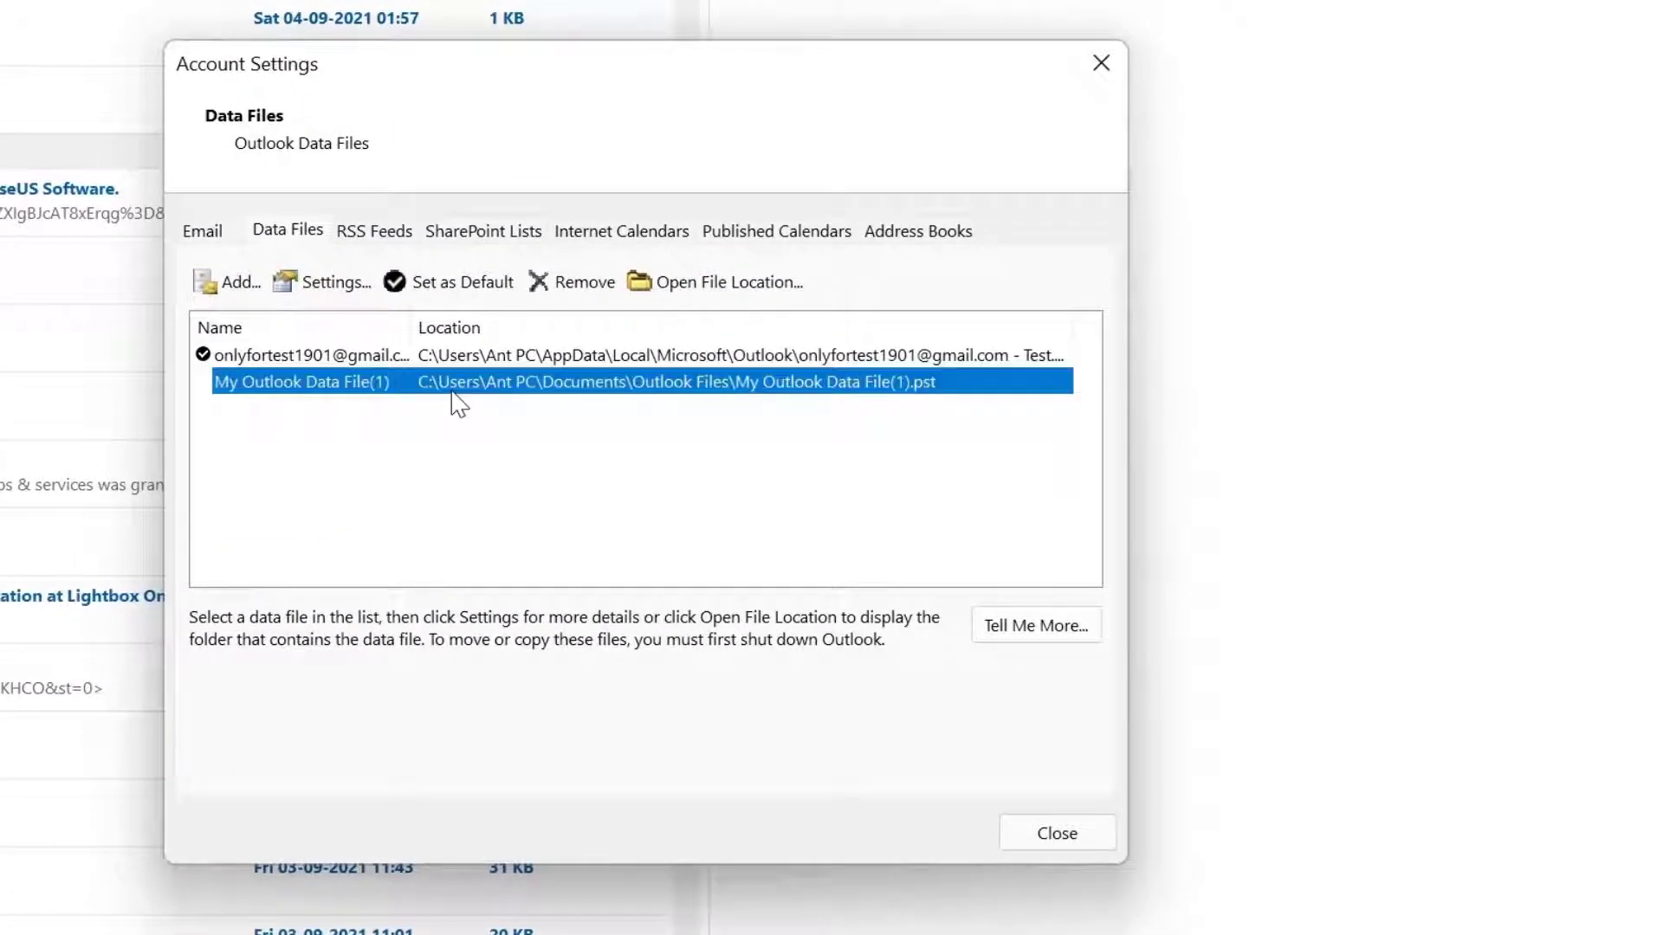
click(456, 284)
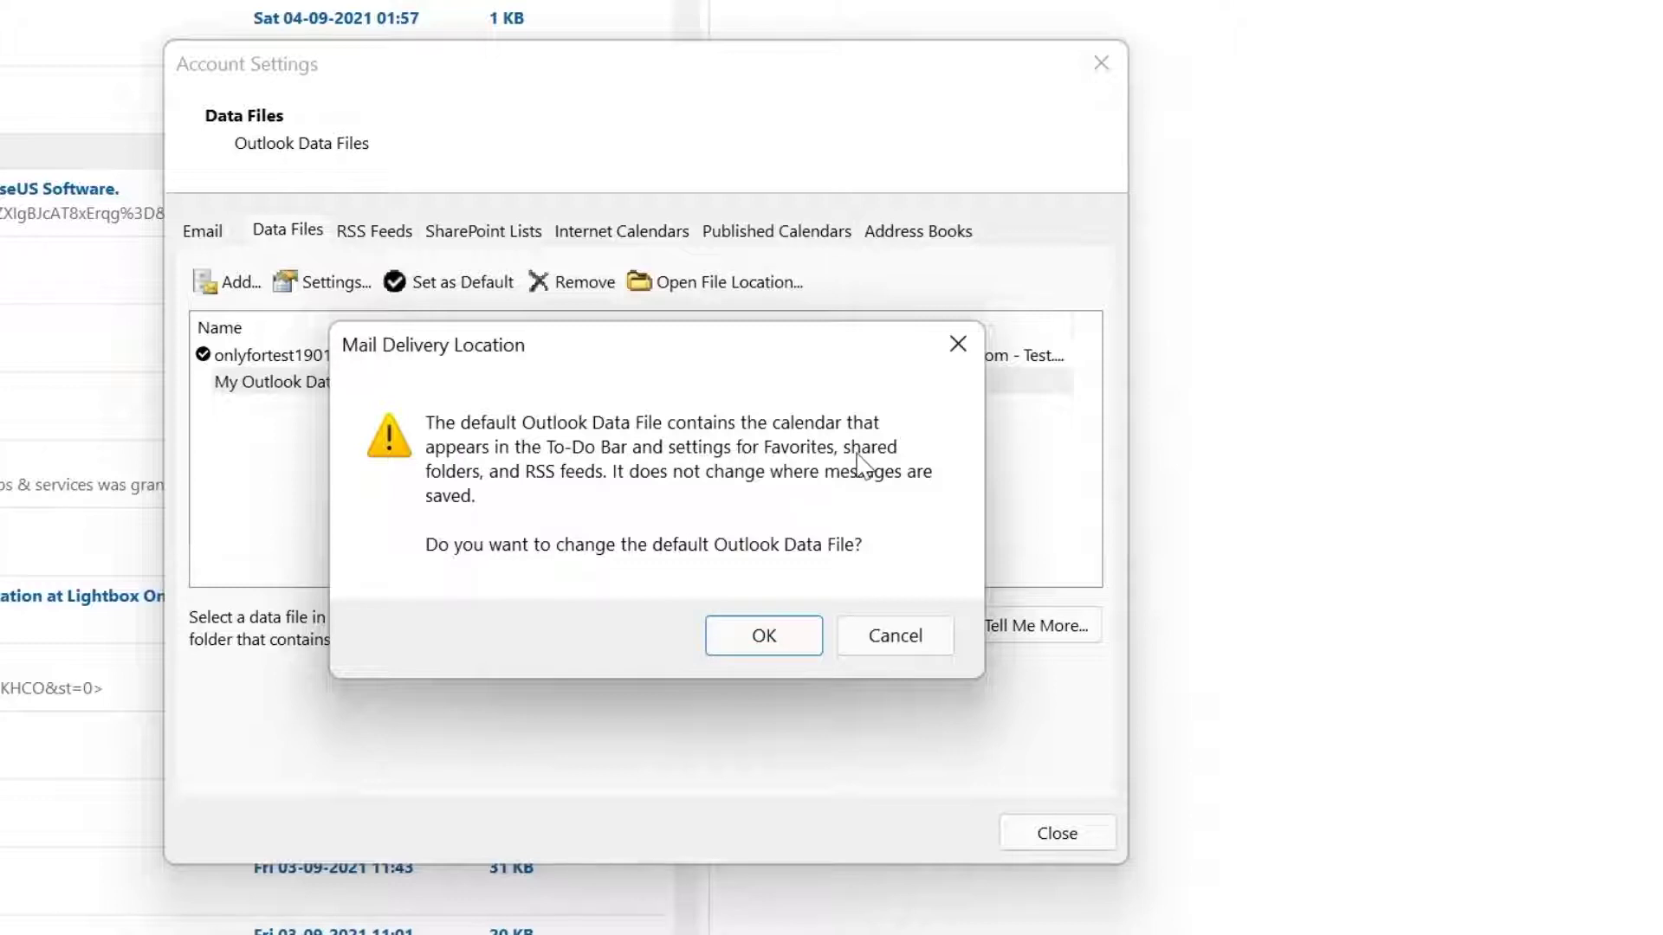
click(782, 647)
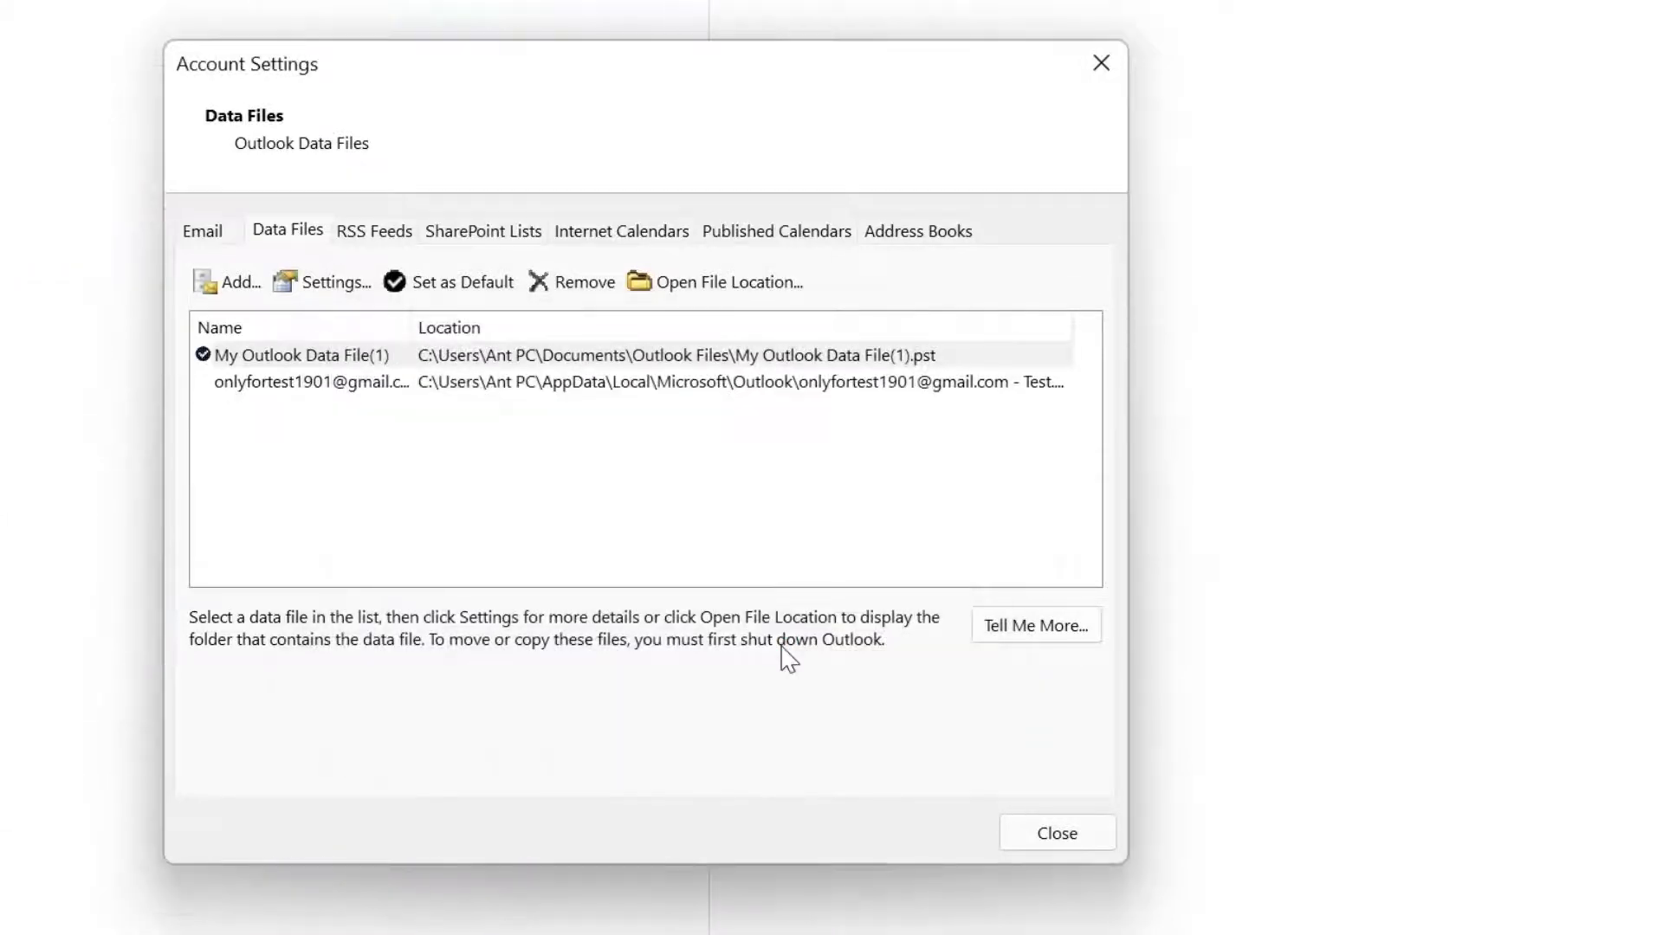
click(420, 384)
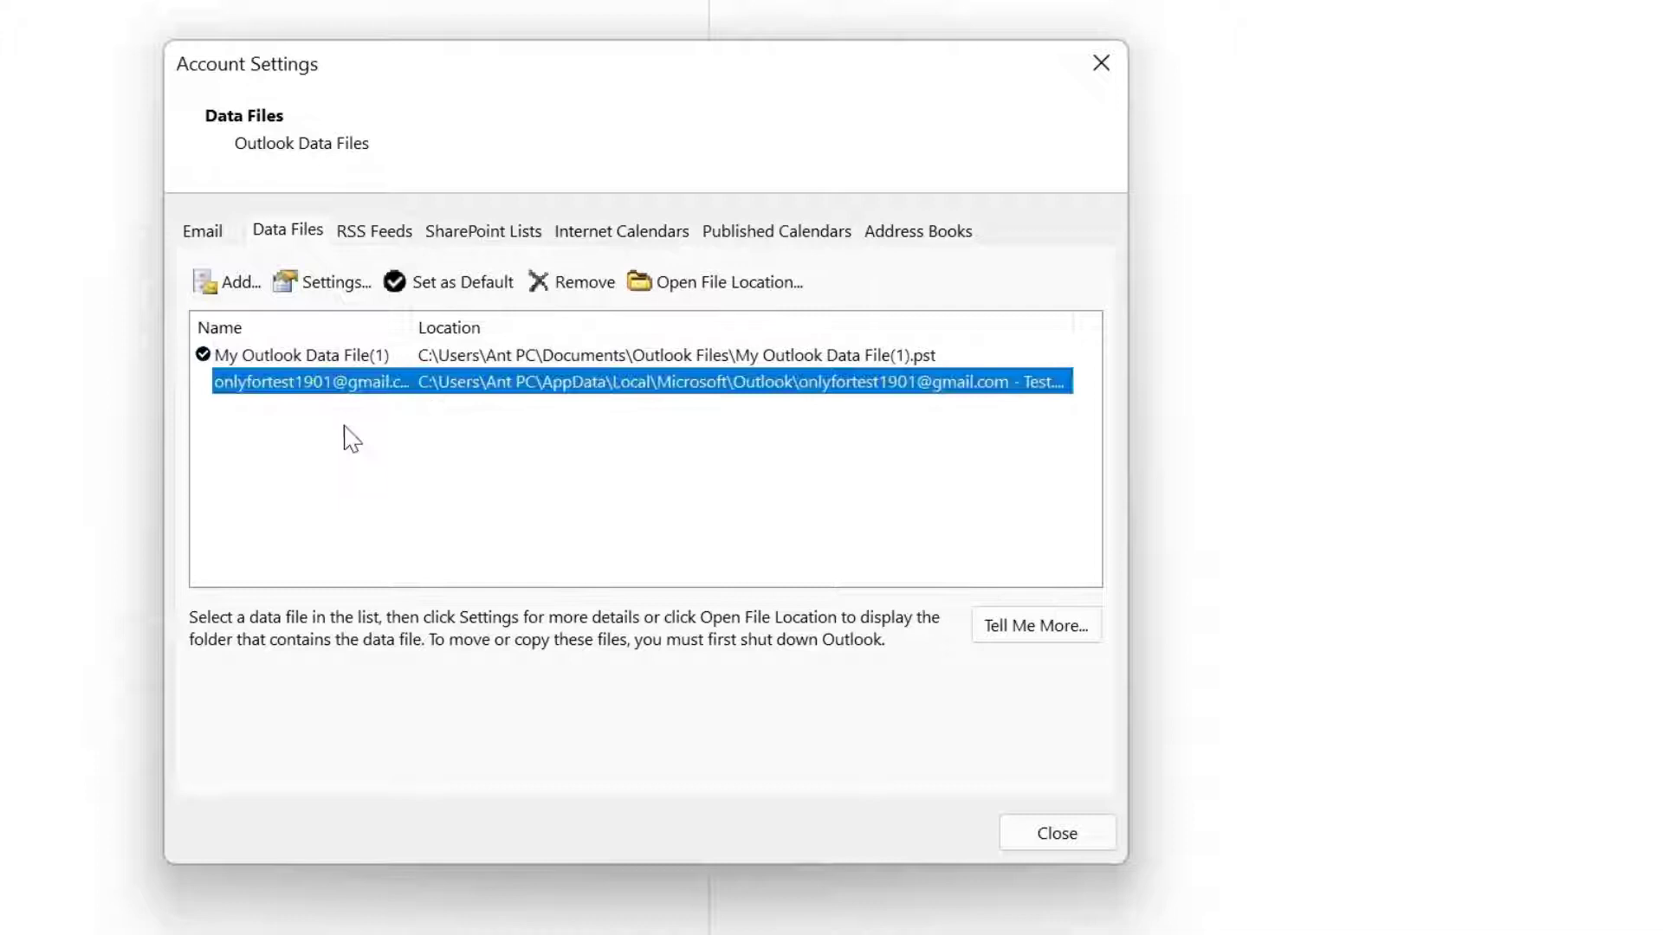
Remove the Gmail account and its cached mail, close Account Settings, and check the remaining data files
click(203, 234)
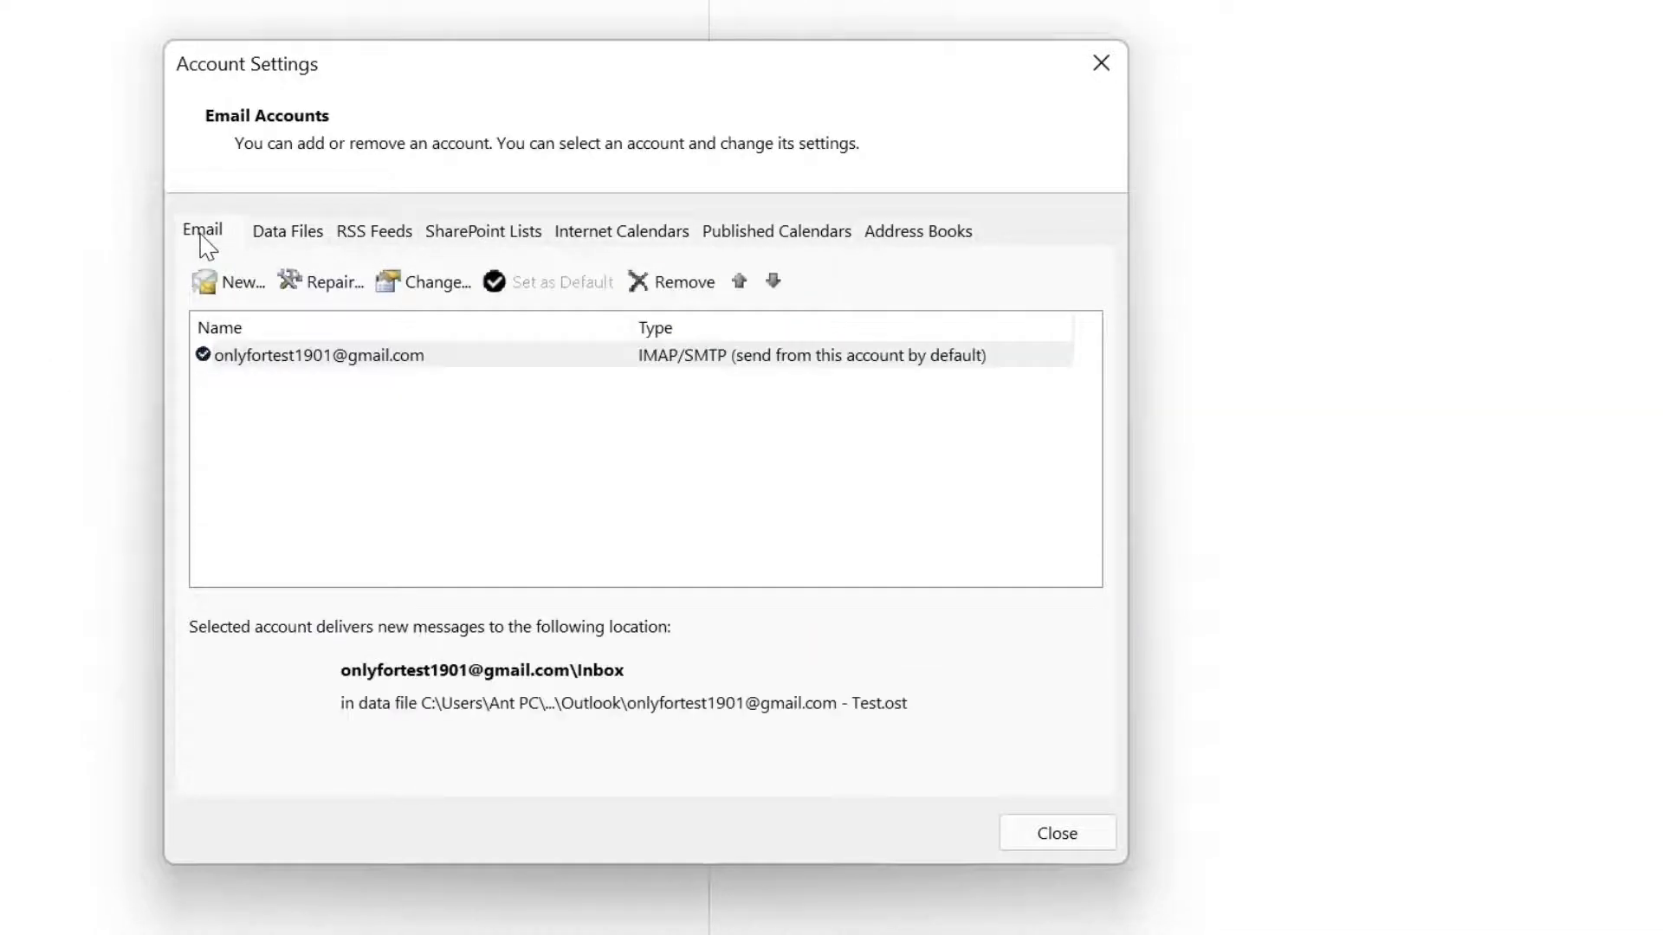
click(442, 359)
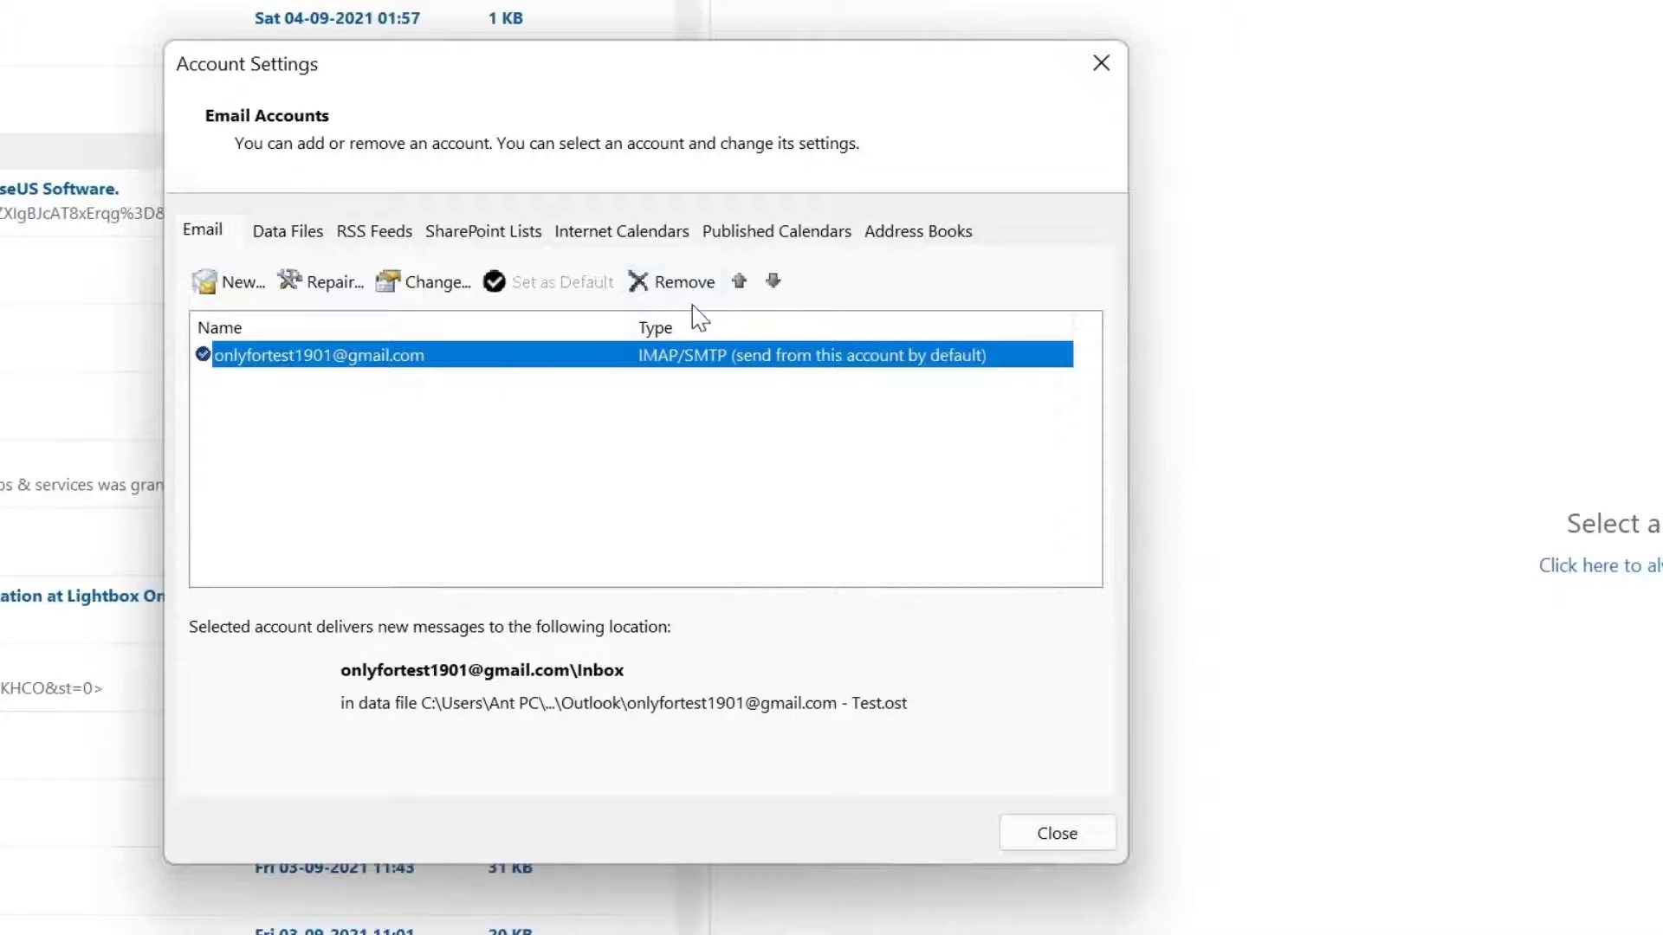
click(680, 282)
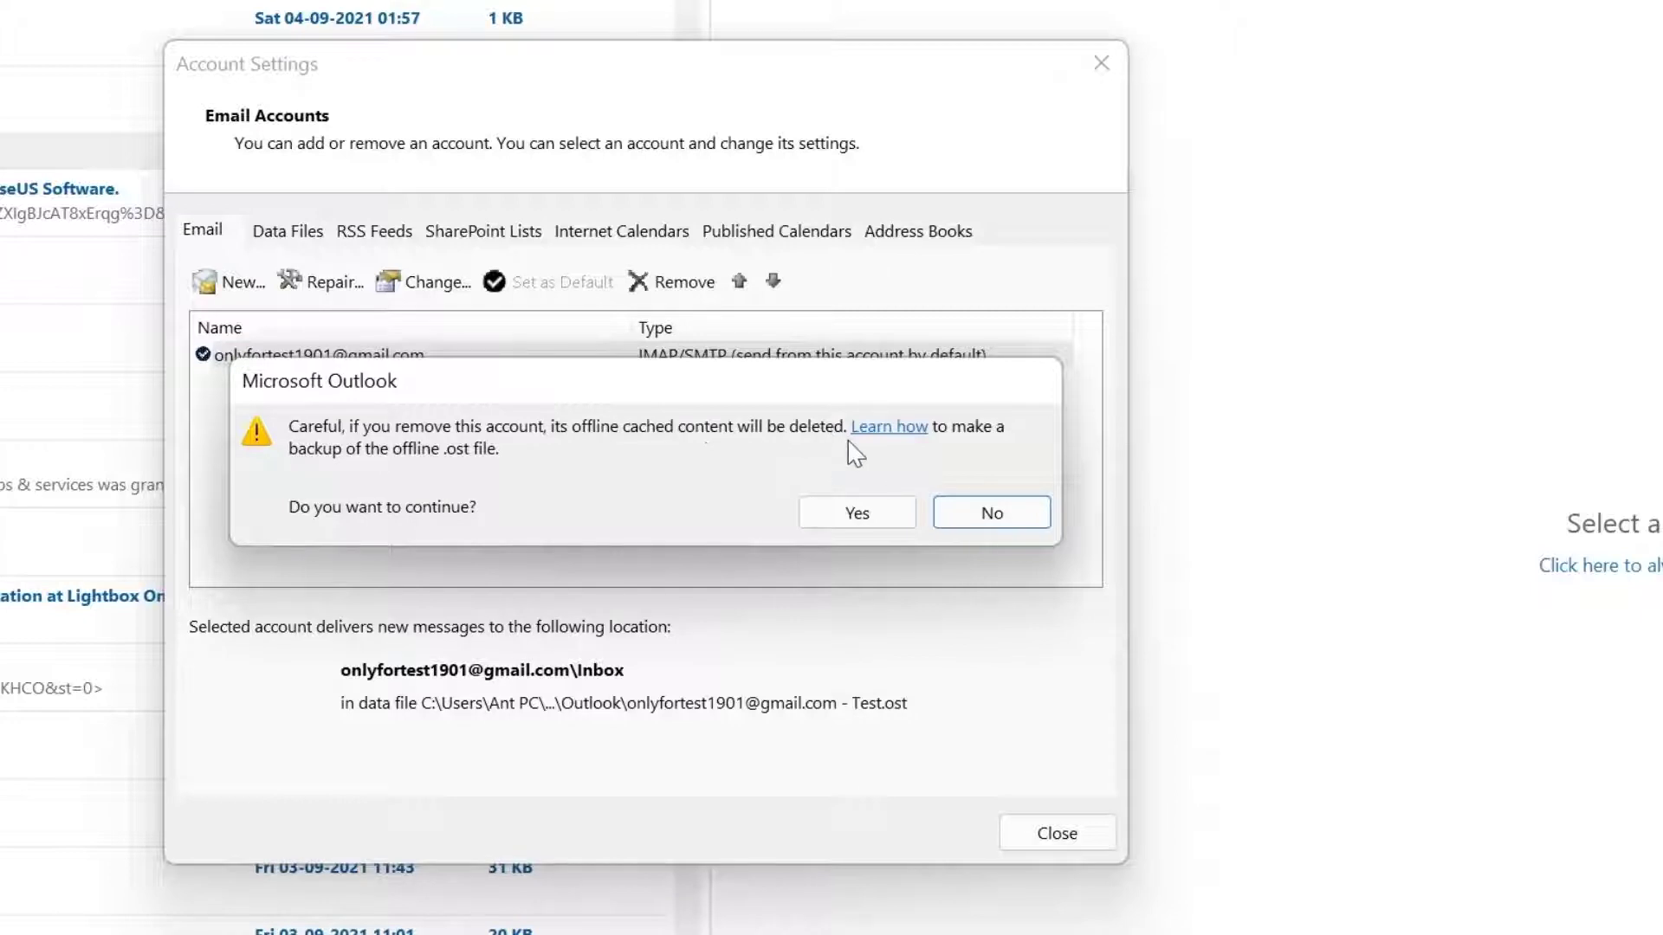
click(844, 520)
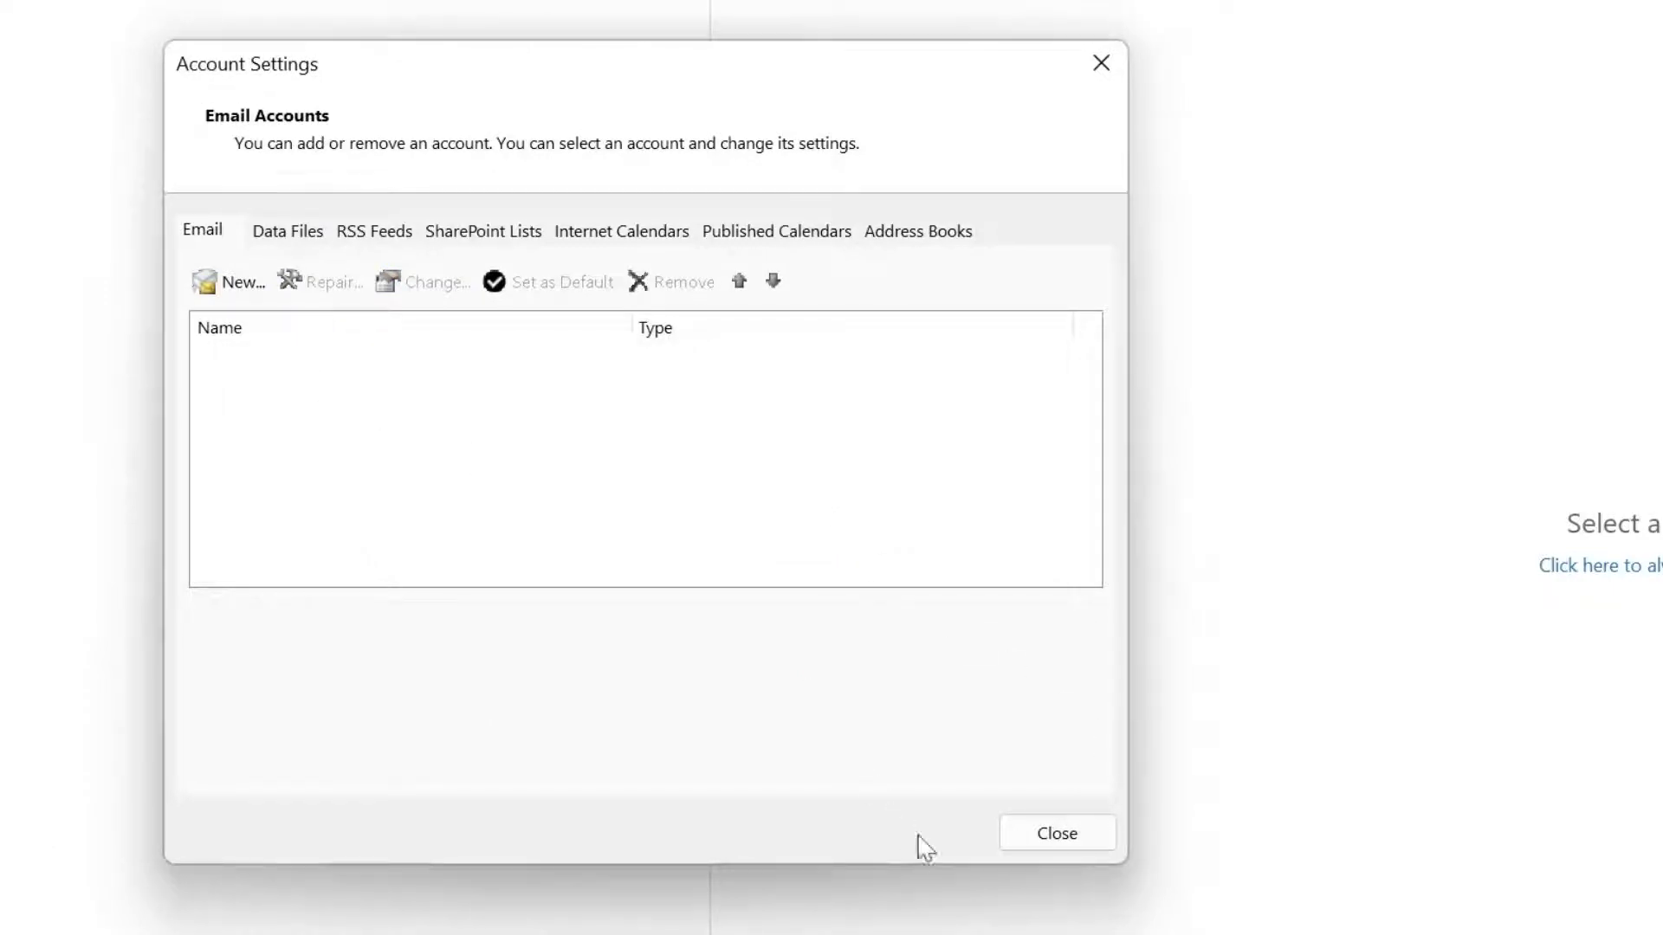
click(1052, 849)
click(304, 236)
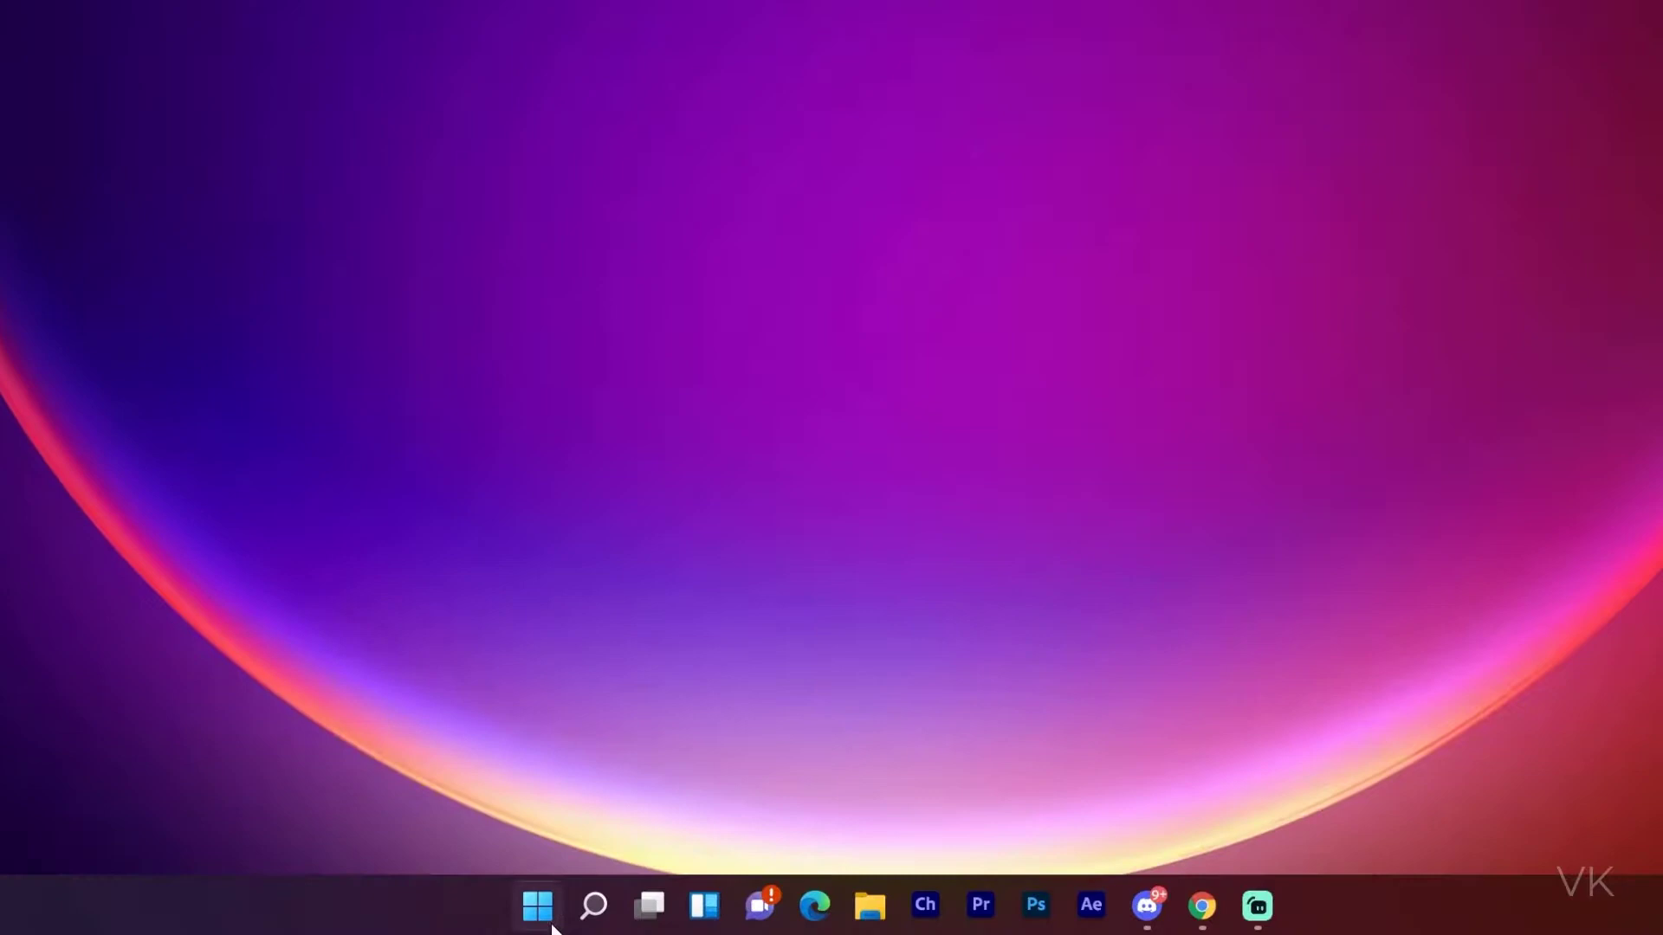
Relaunch Outlook by searching 'outlook' in the Start menu
click(553, 927)
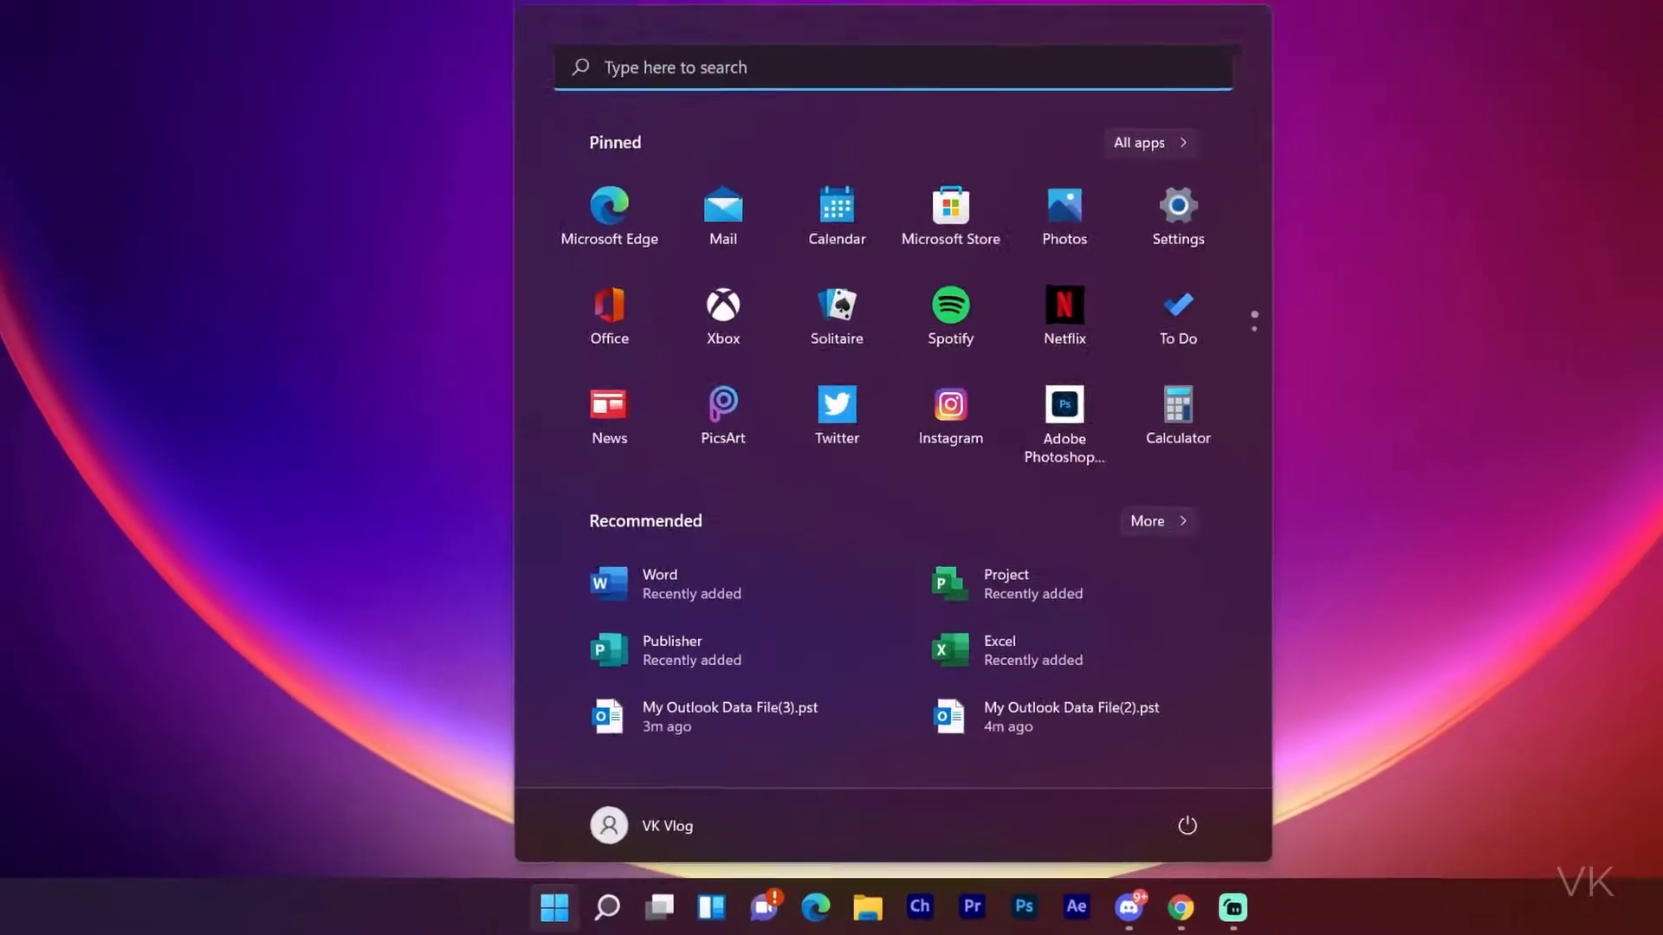
click(773, 67)
text(outlook)
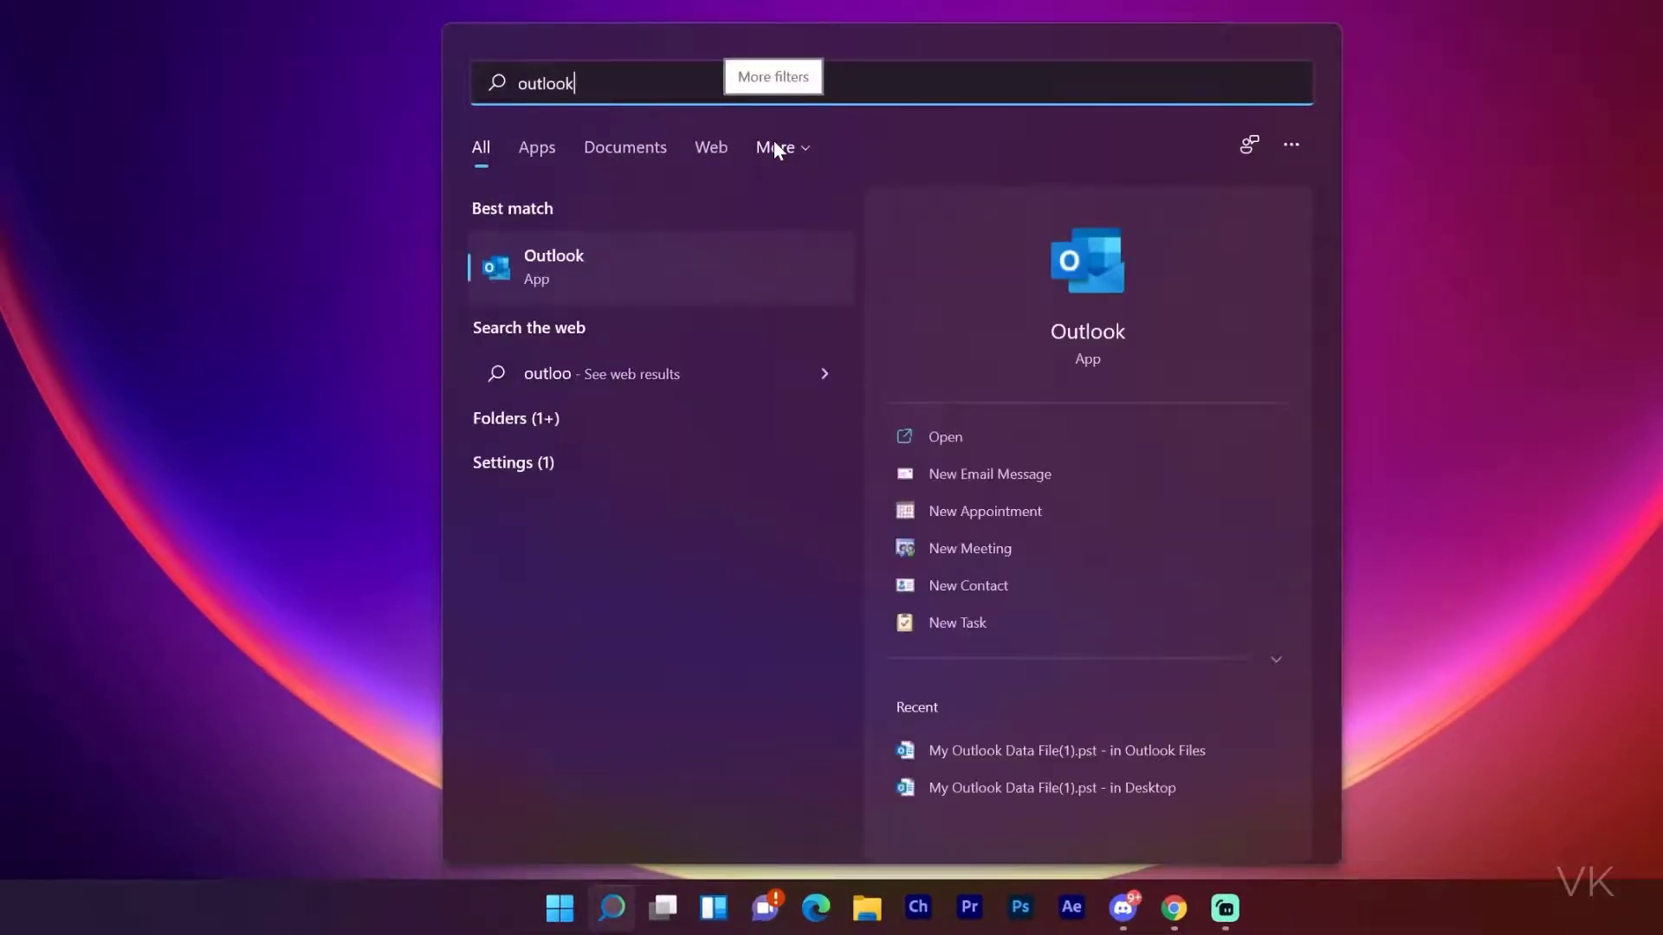
key(Return)
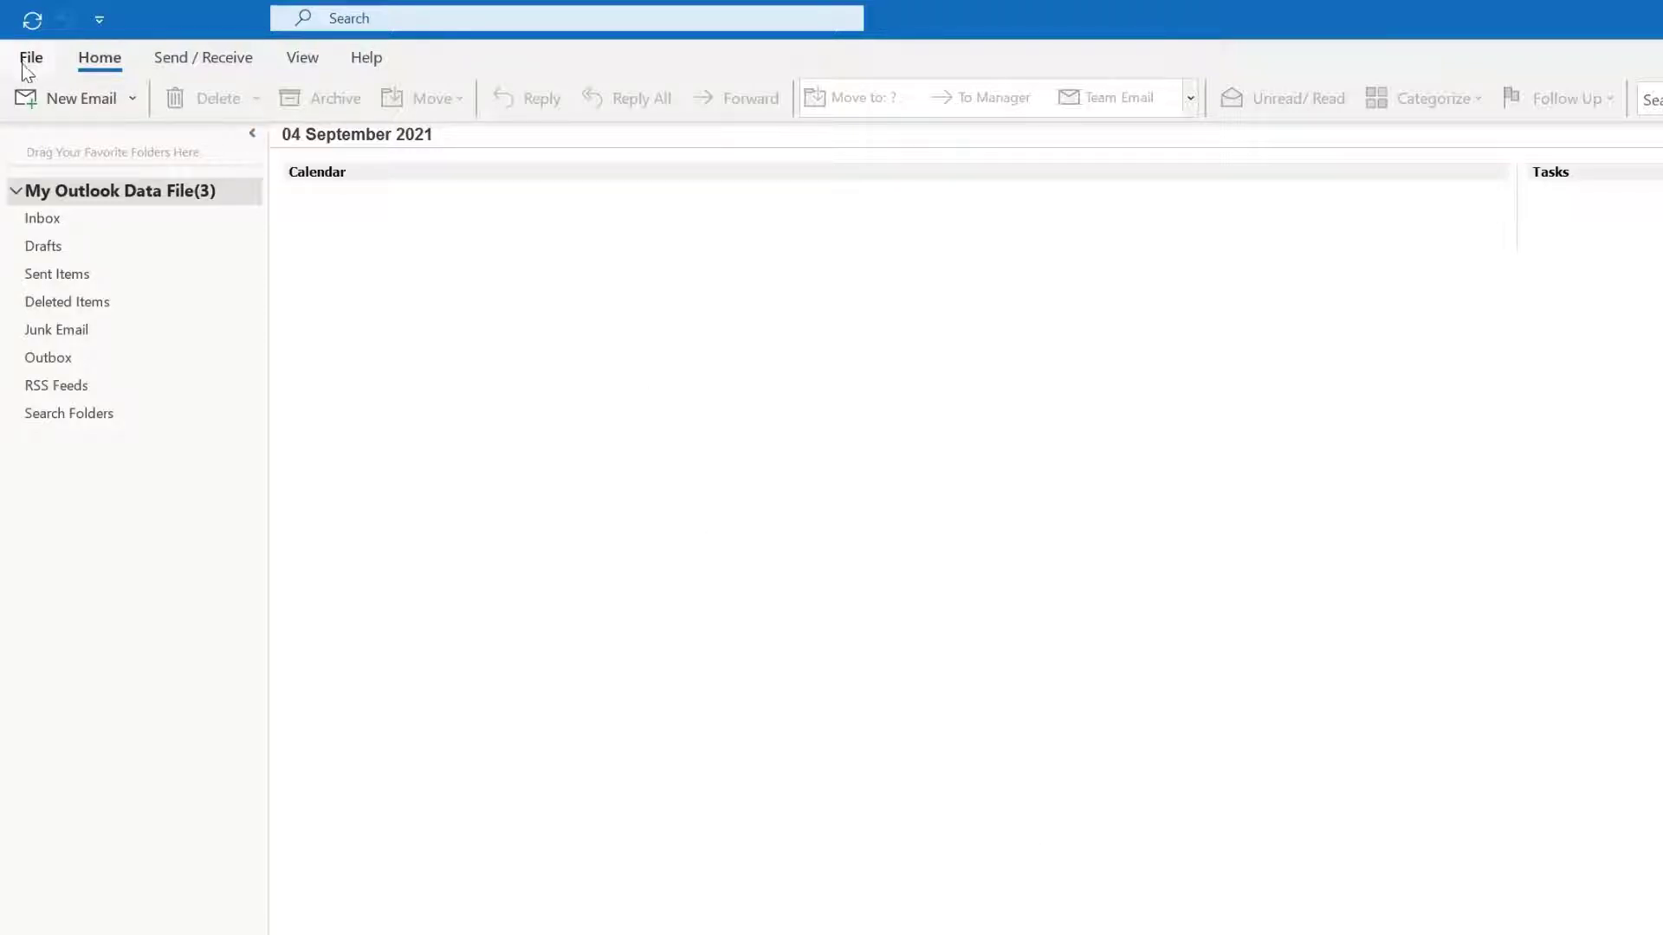
Re-add the Gmail account by entering its email address in Add Account and connecting
click(31, 59)
click(234, 161)
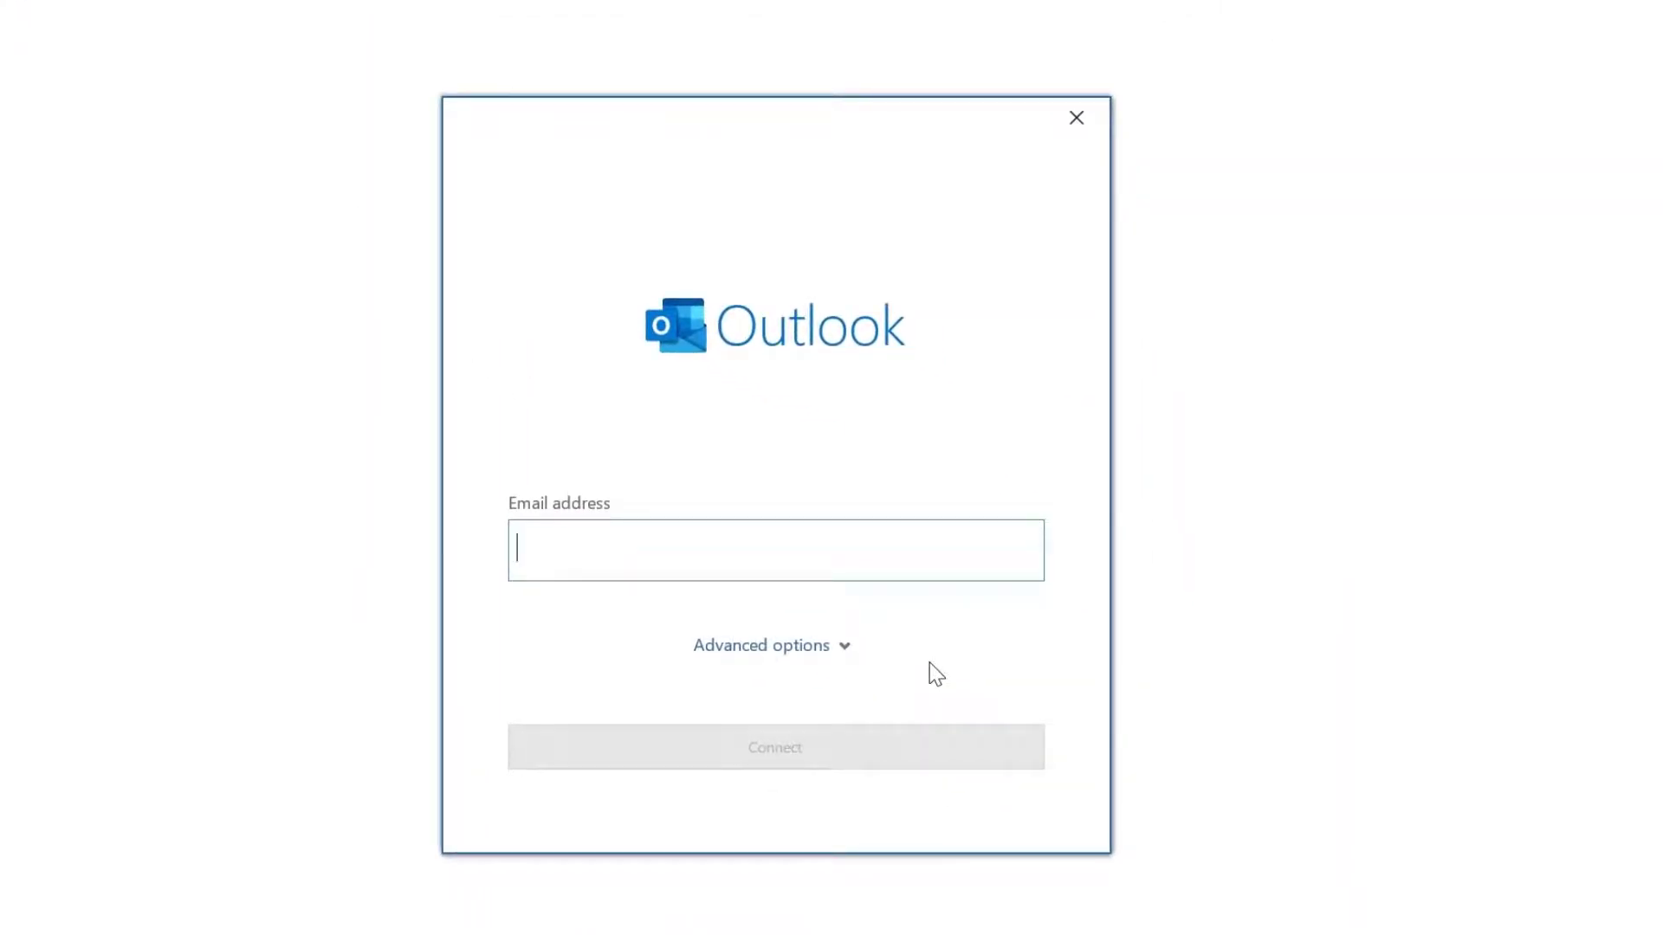
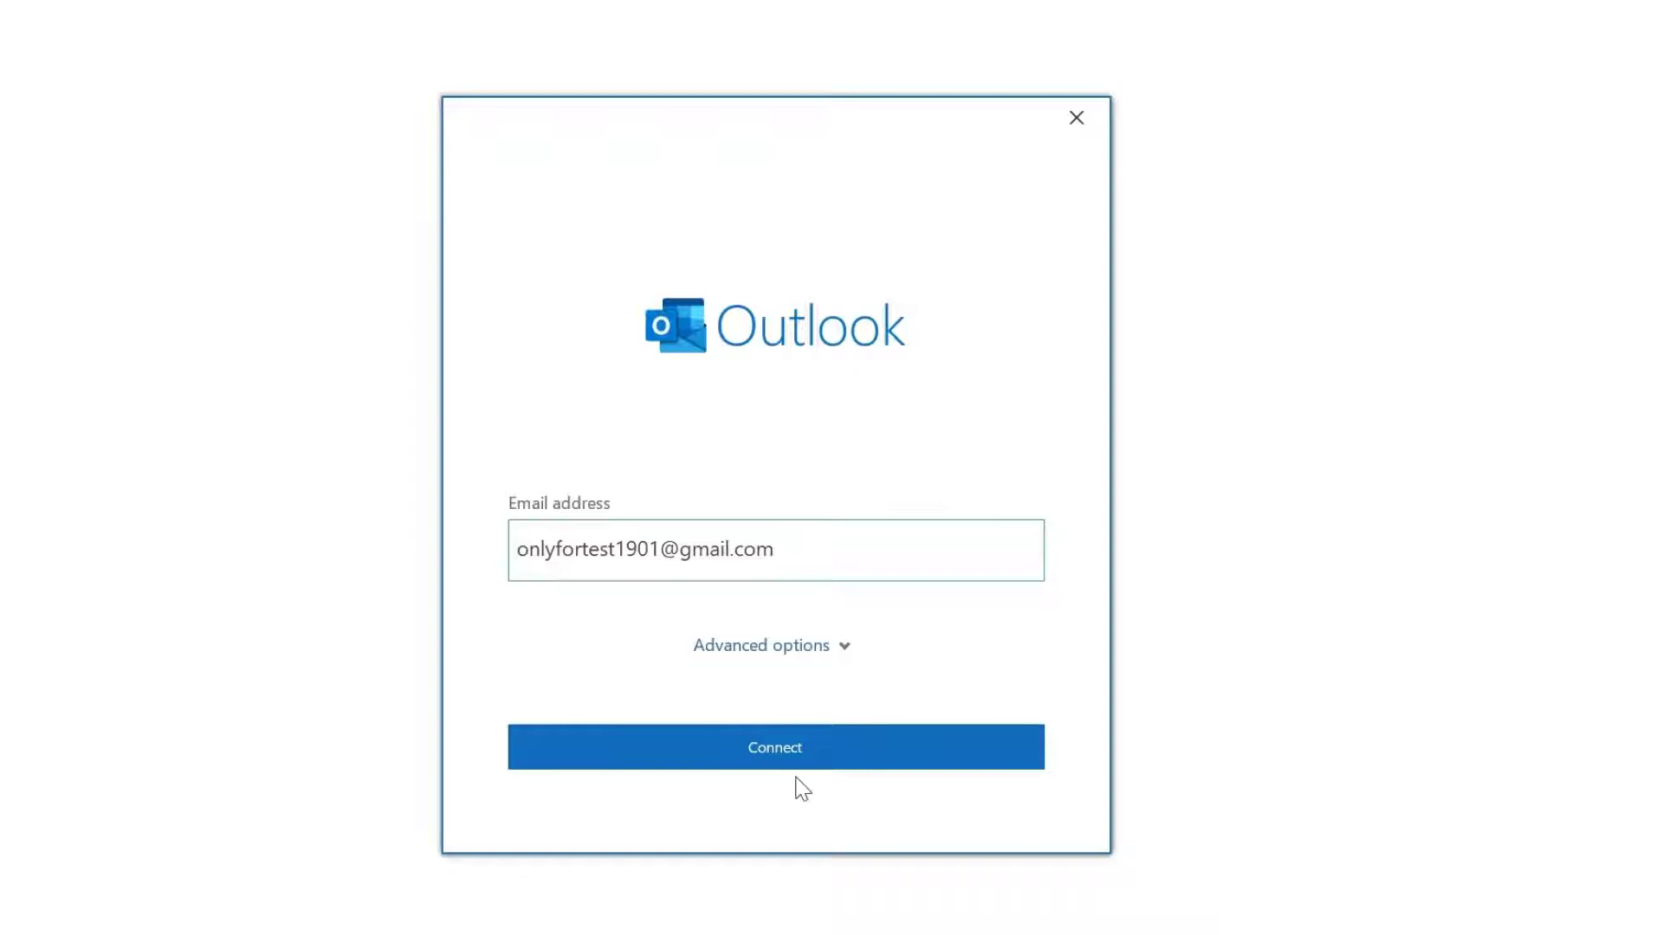
click(802, 747)
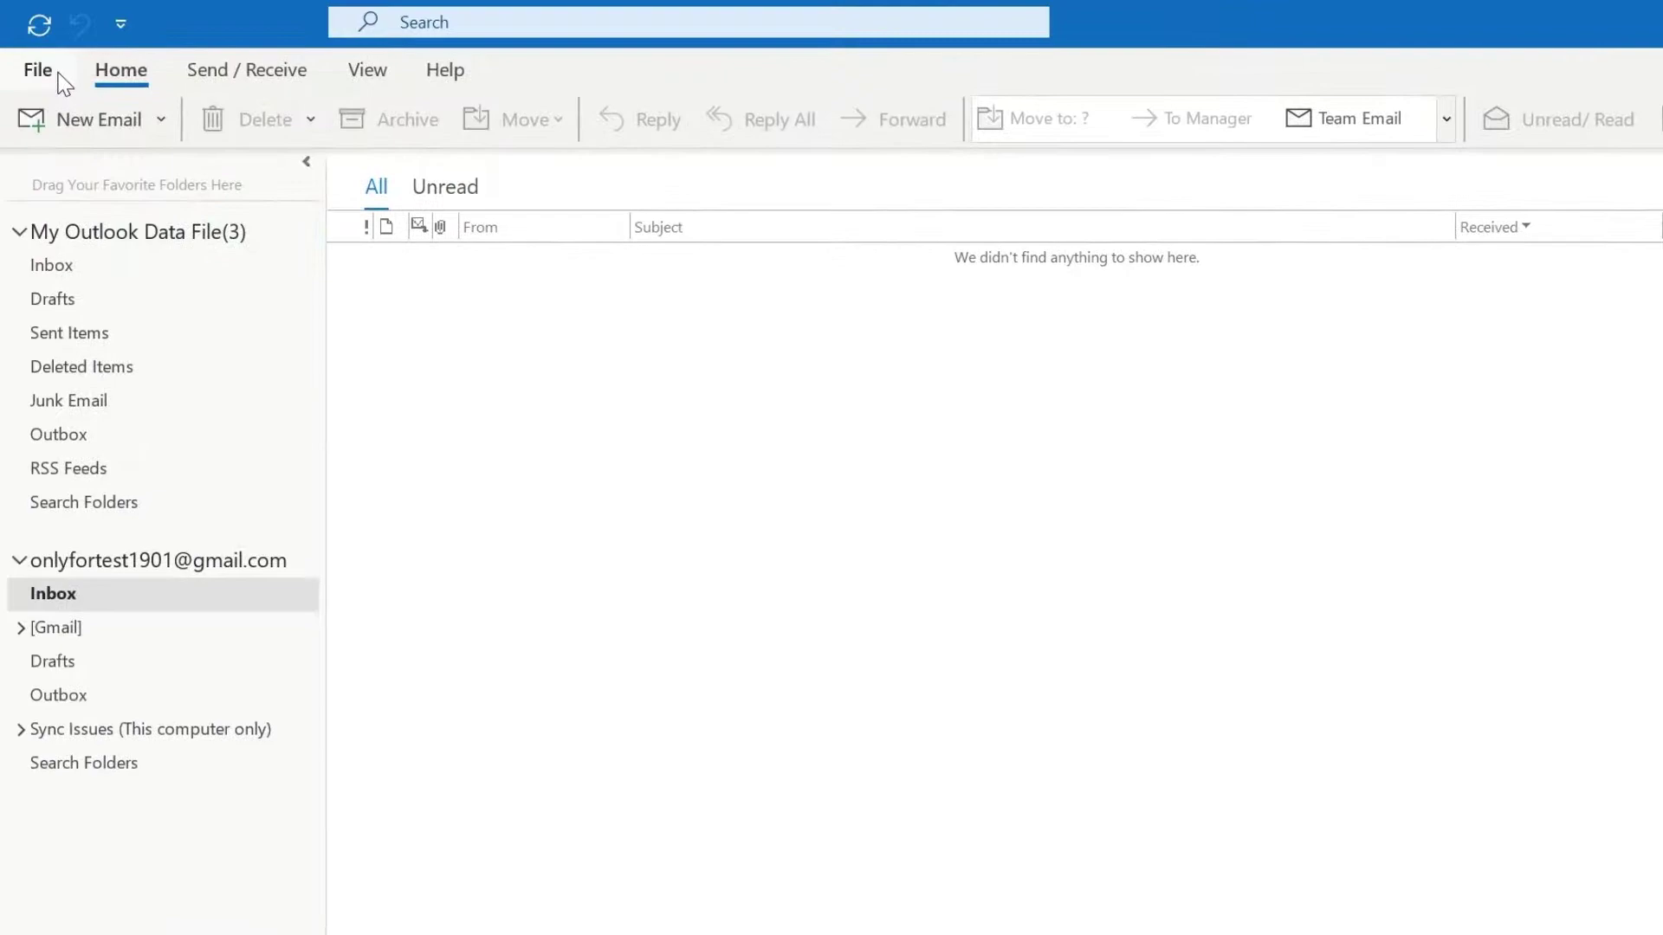
Remove the re-added Gmail account from Account Settings, confirm Yes, and close the dialog
click(45, 71)
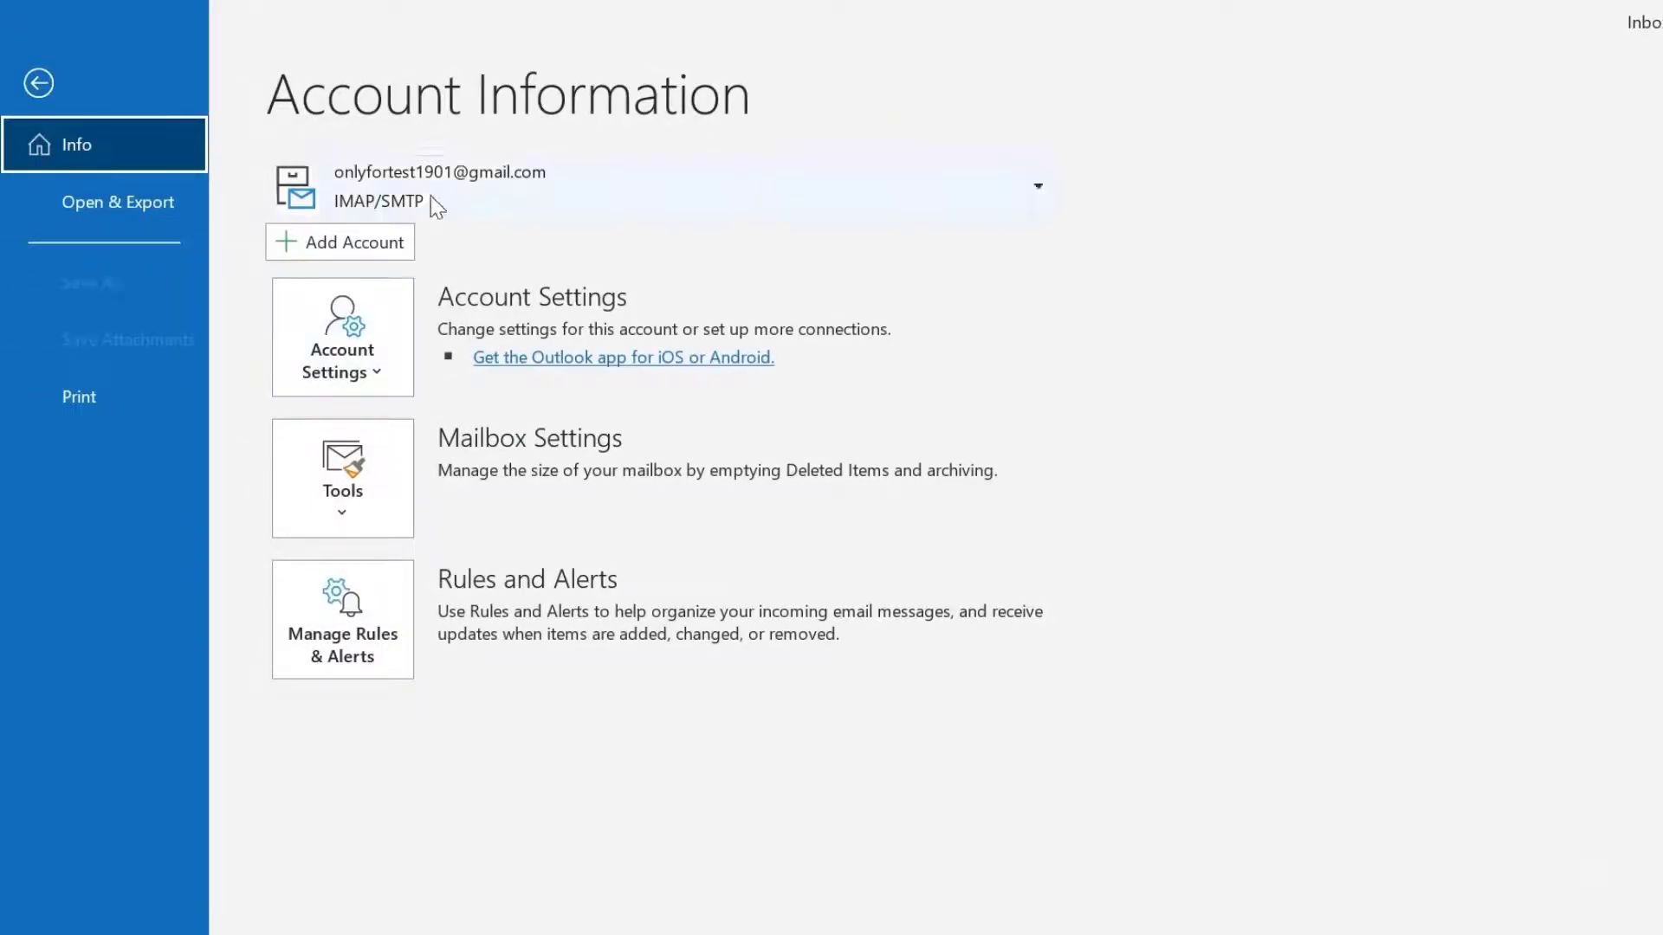
click(394, 356)
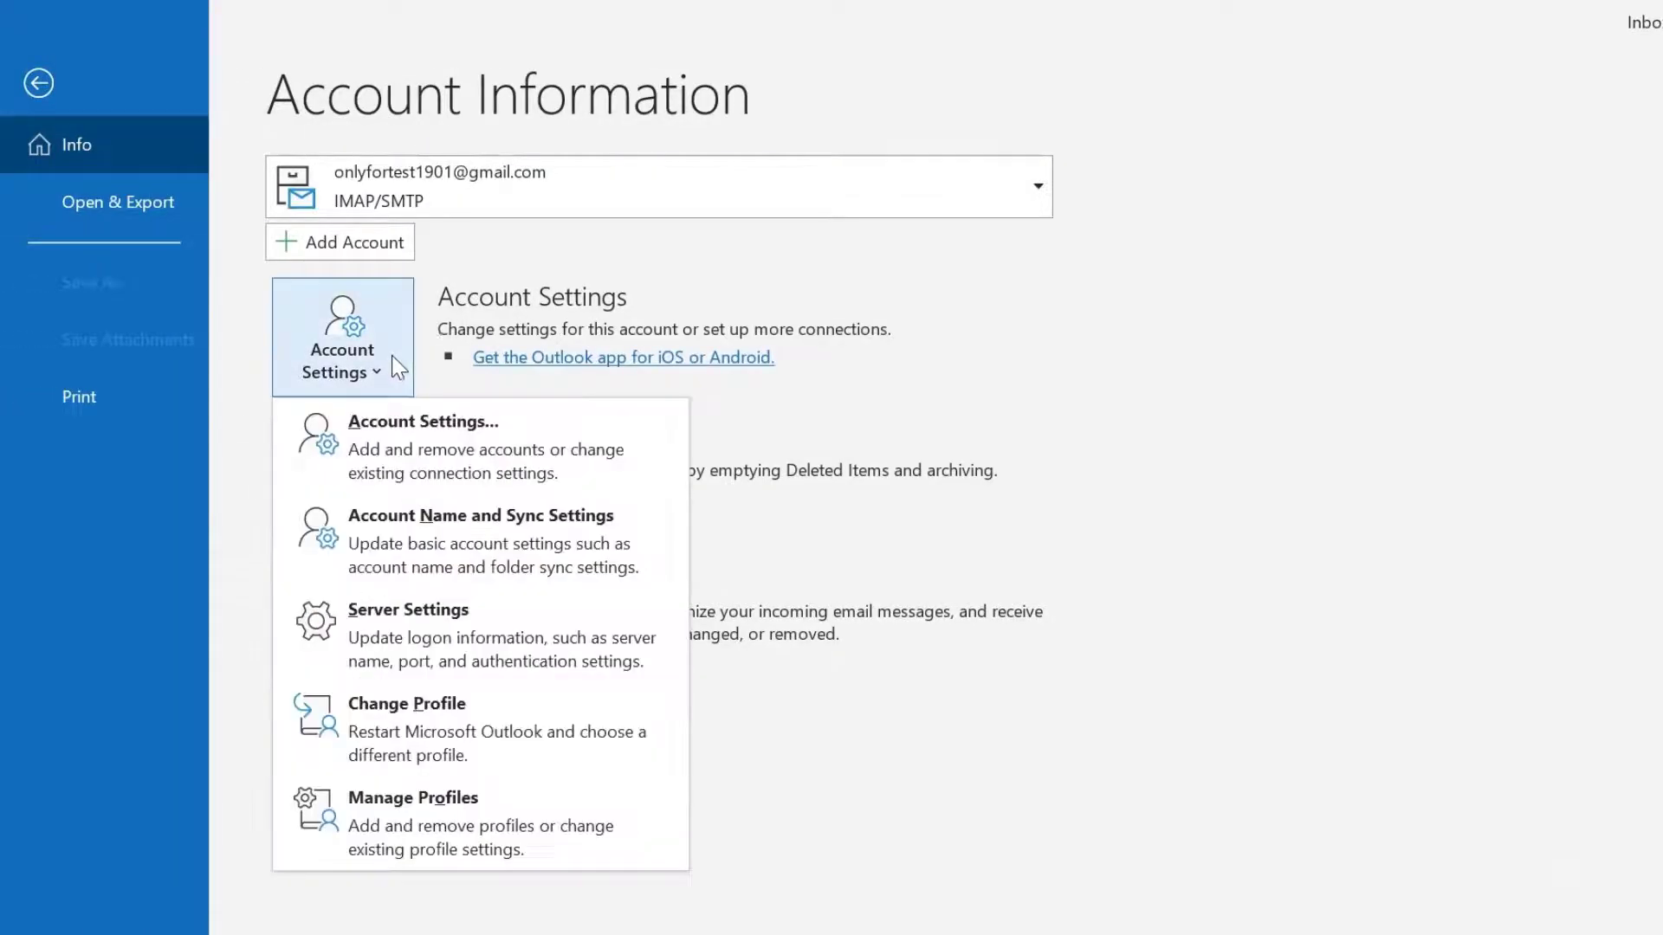
click(431, 456)
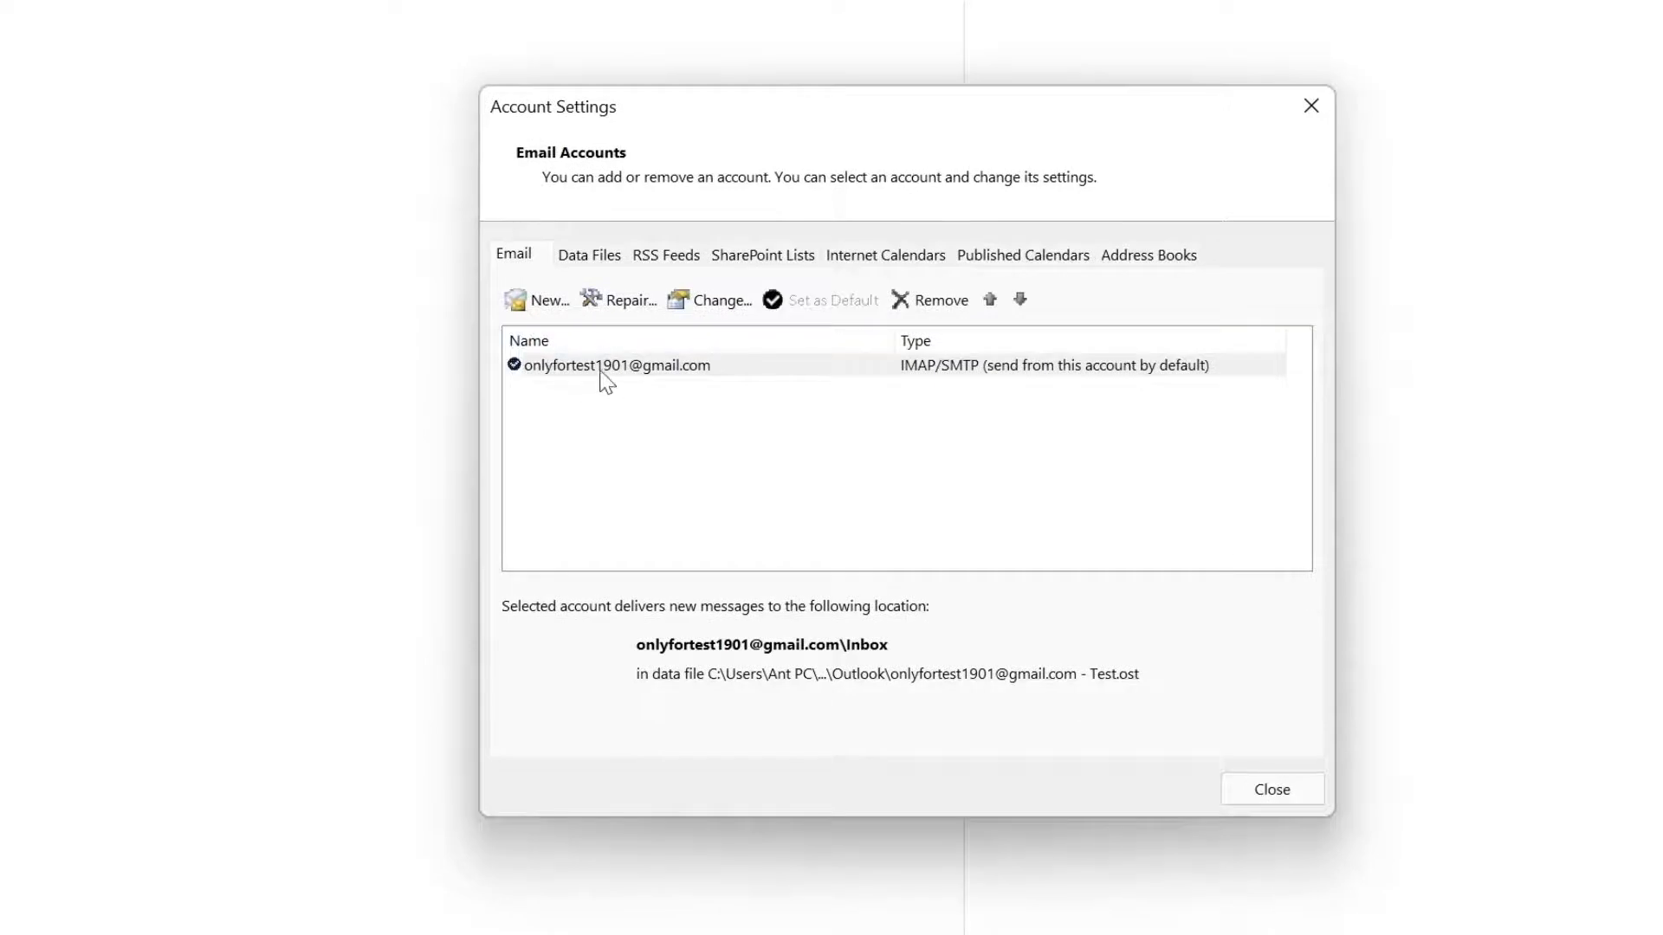
click(603, 368)
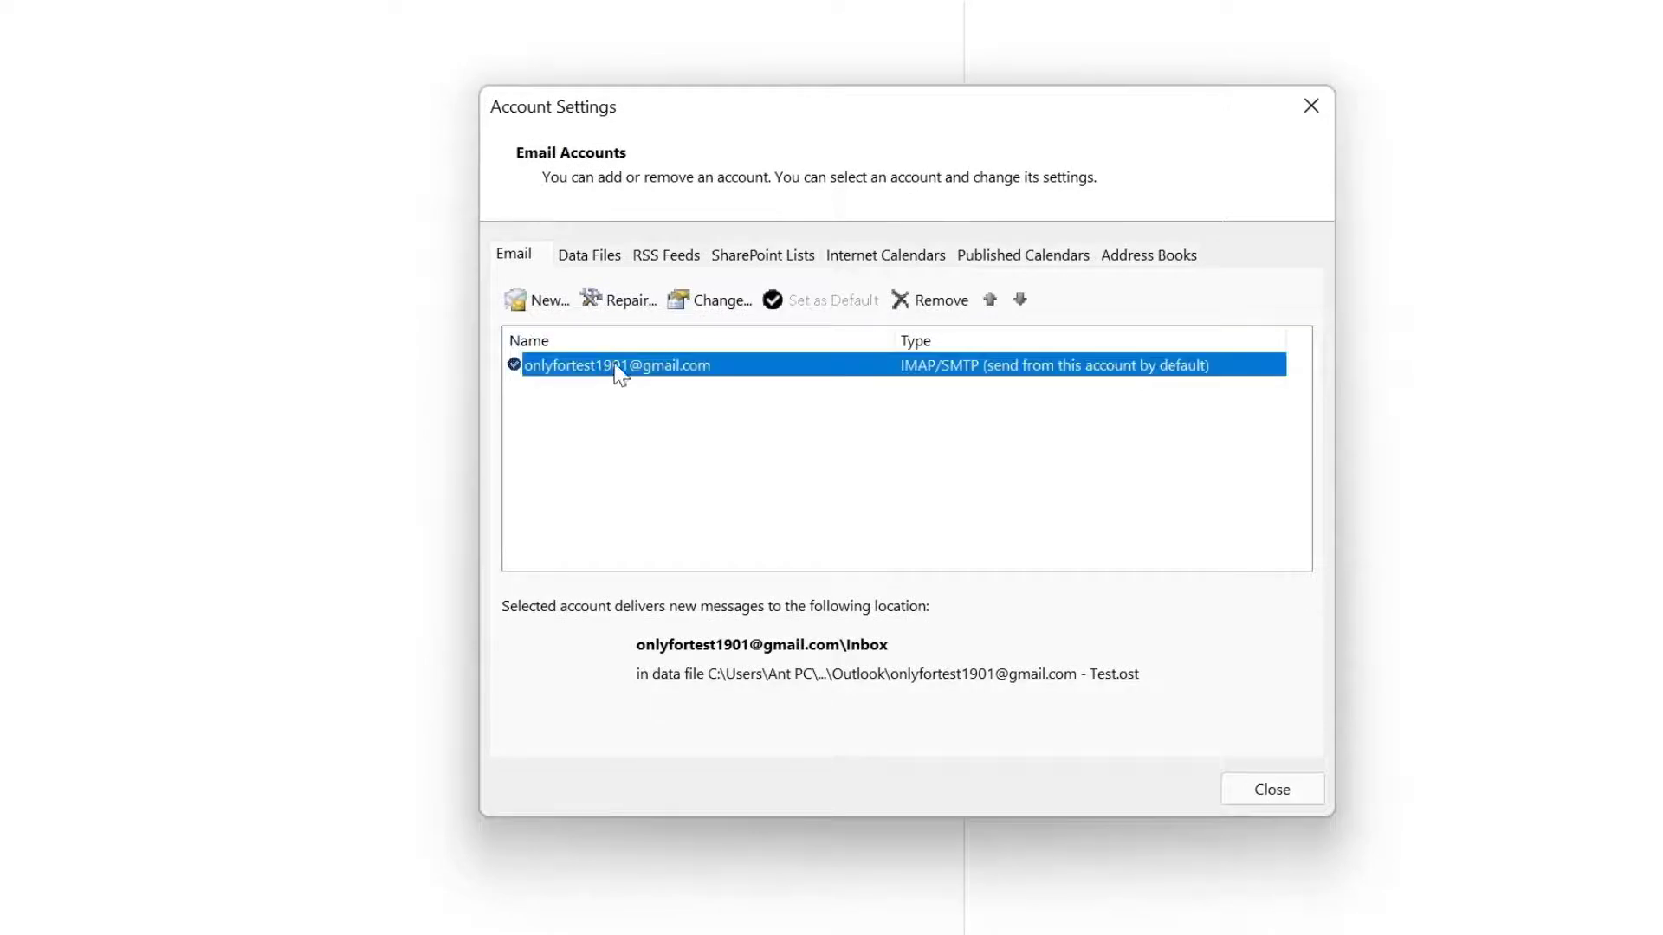
click(939, 314)
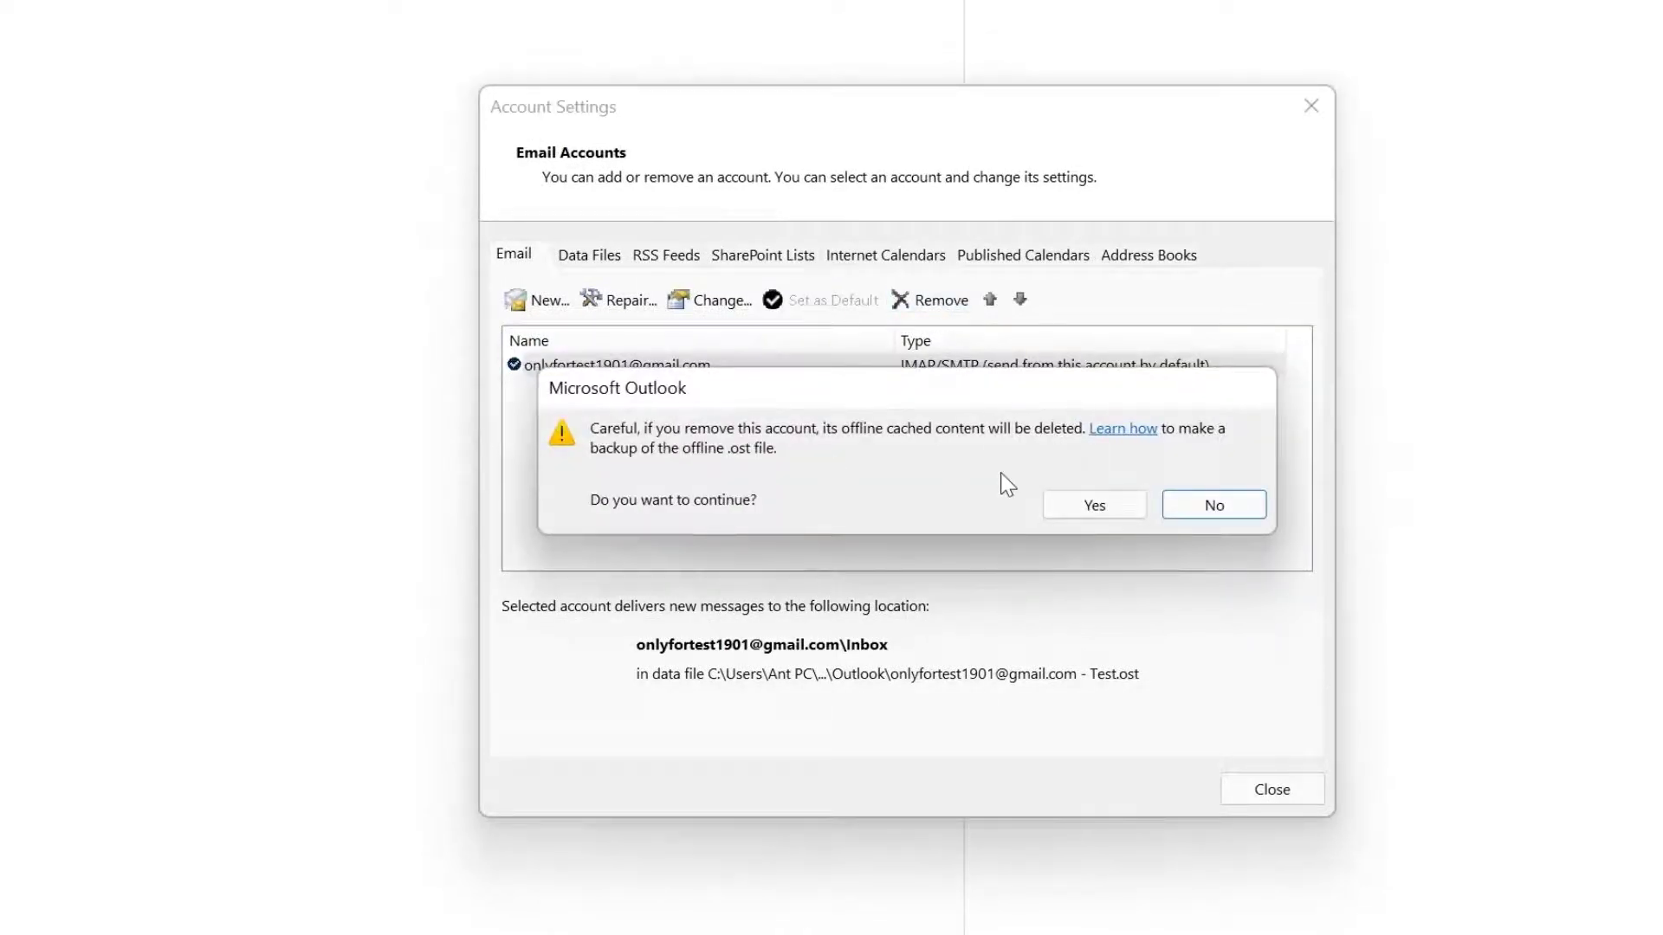
click(1085, 508)
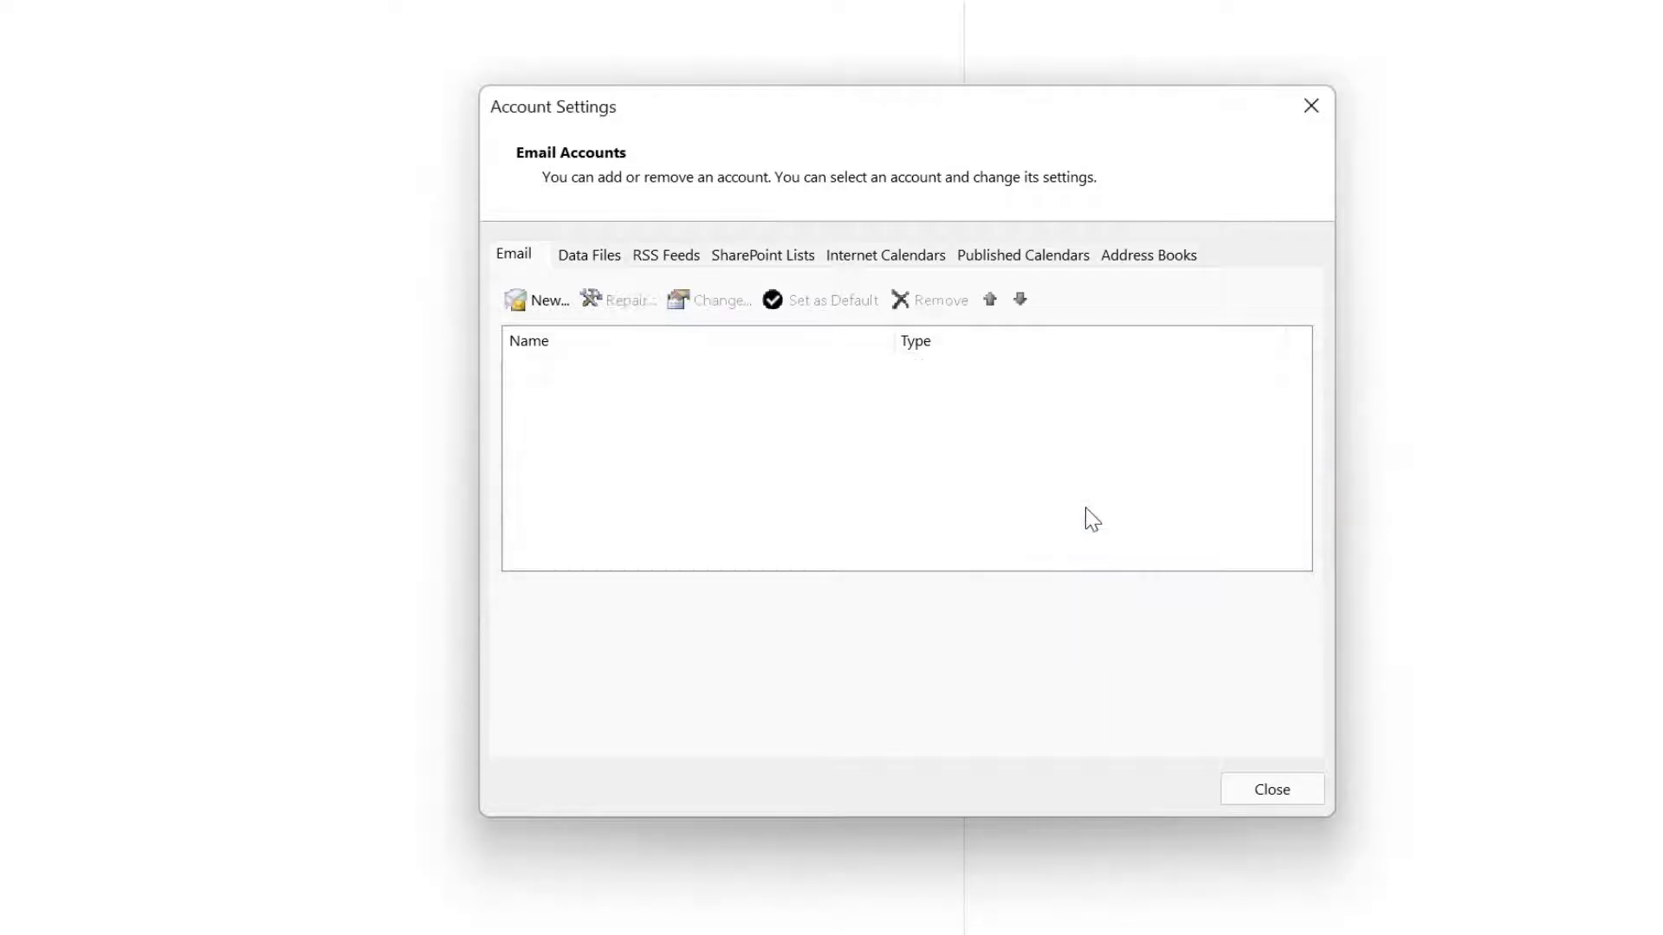
click(1273, 789)
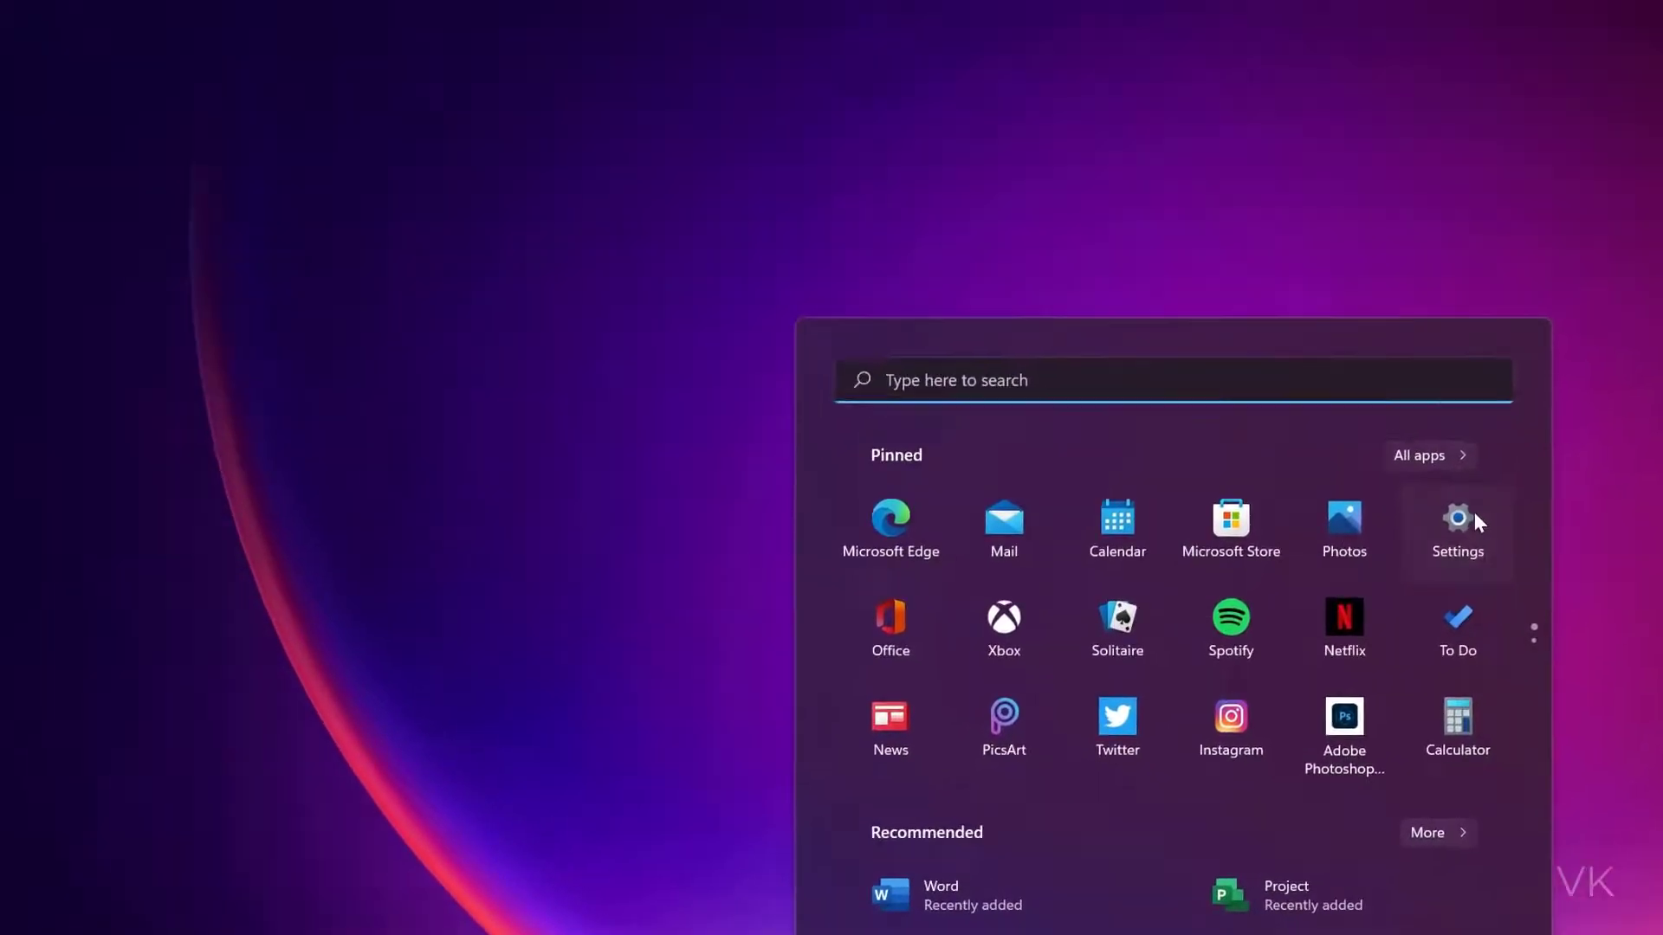
Open Windows Settings and search 'credentia' to find Credential Manager
click(1226, 213)
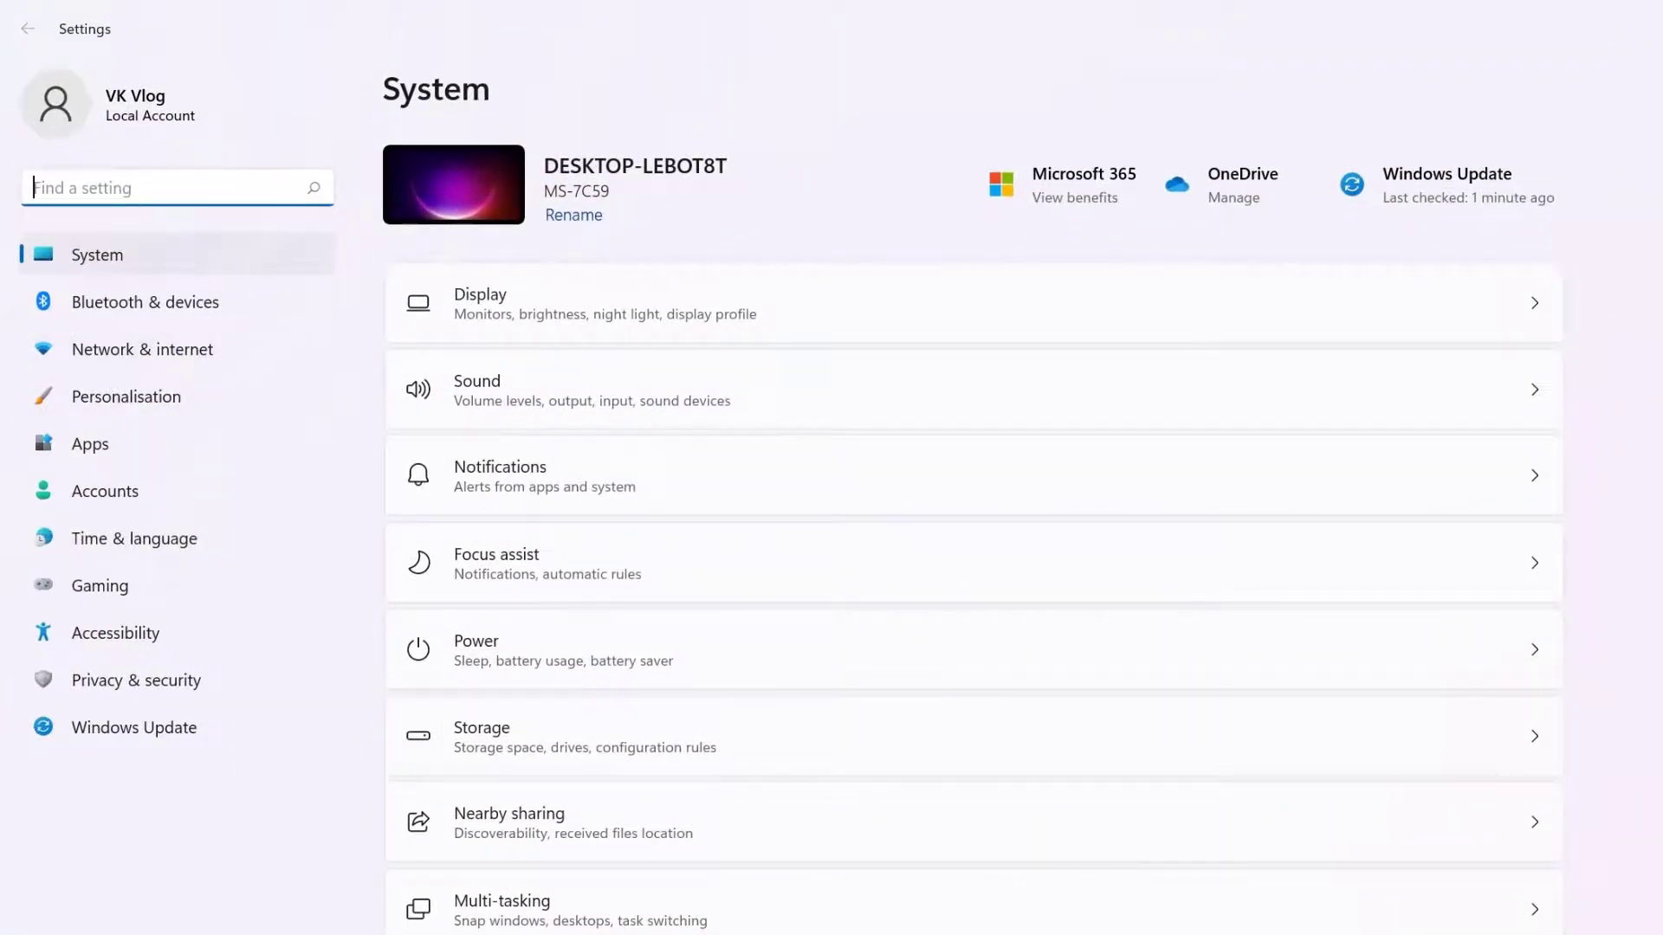
text(credentia)
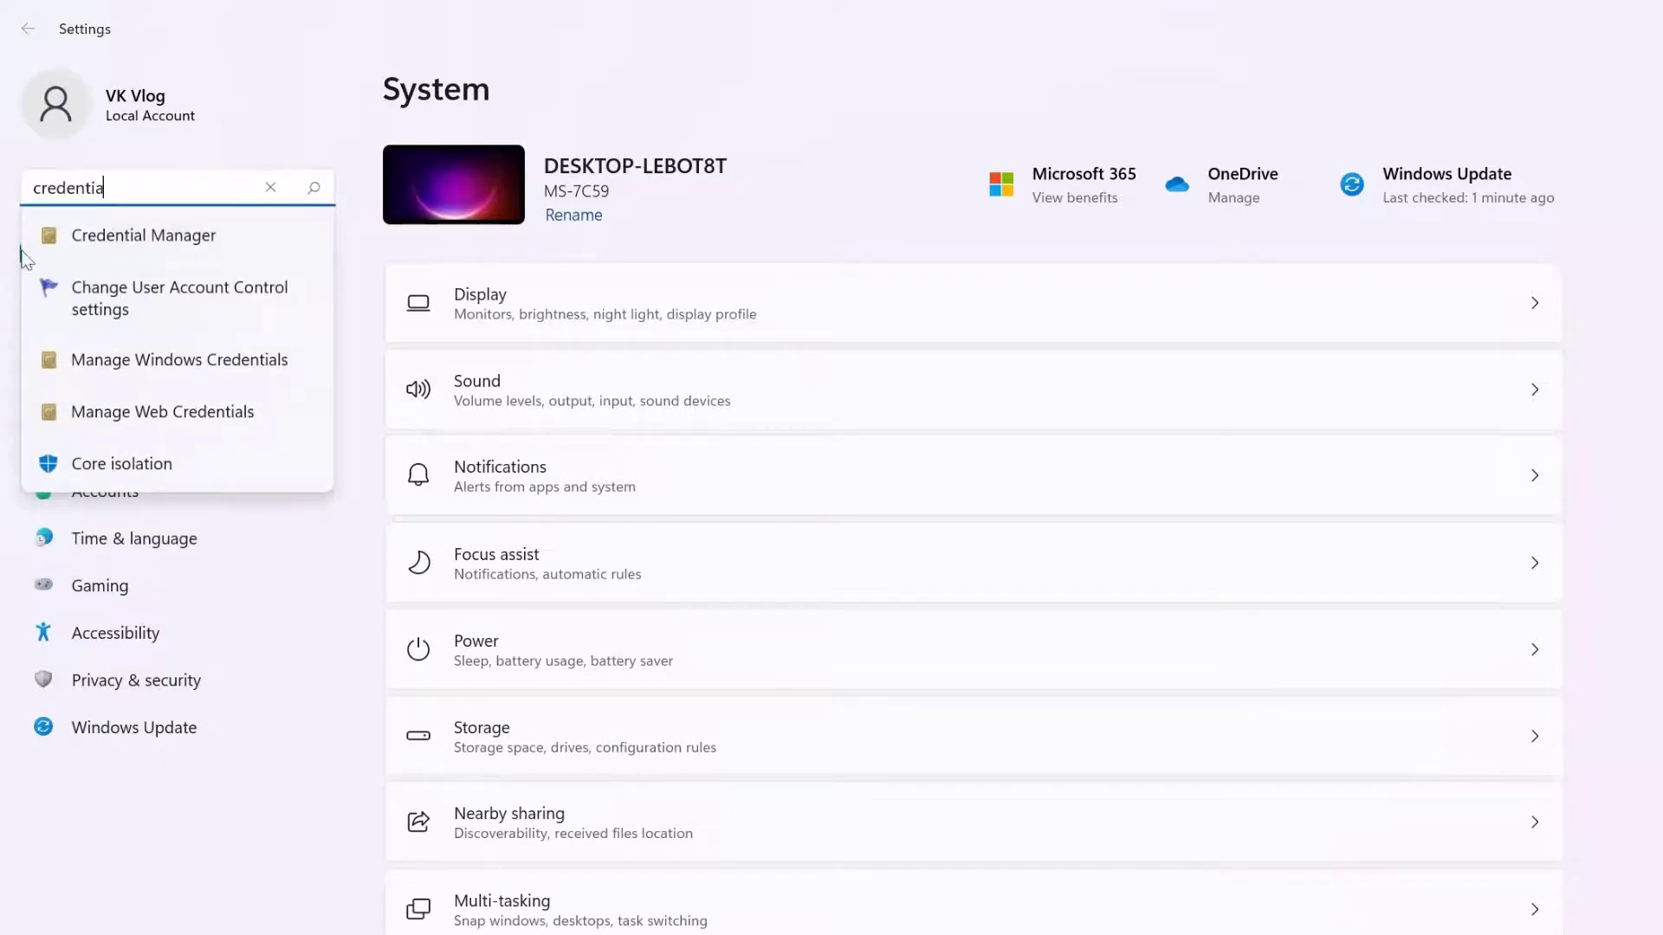
In Credential Manager's Windows Credentials, expand the MicrosoftOffice16 OAuth2 entry and remove it
click(125, 242)
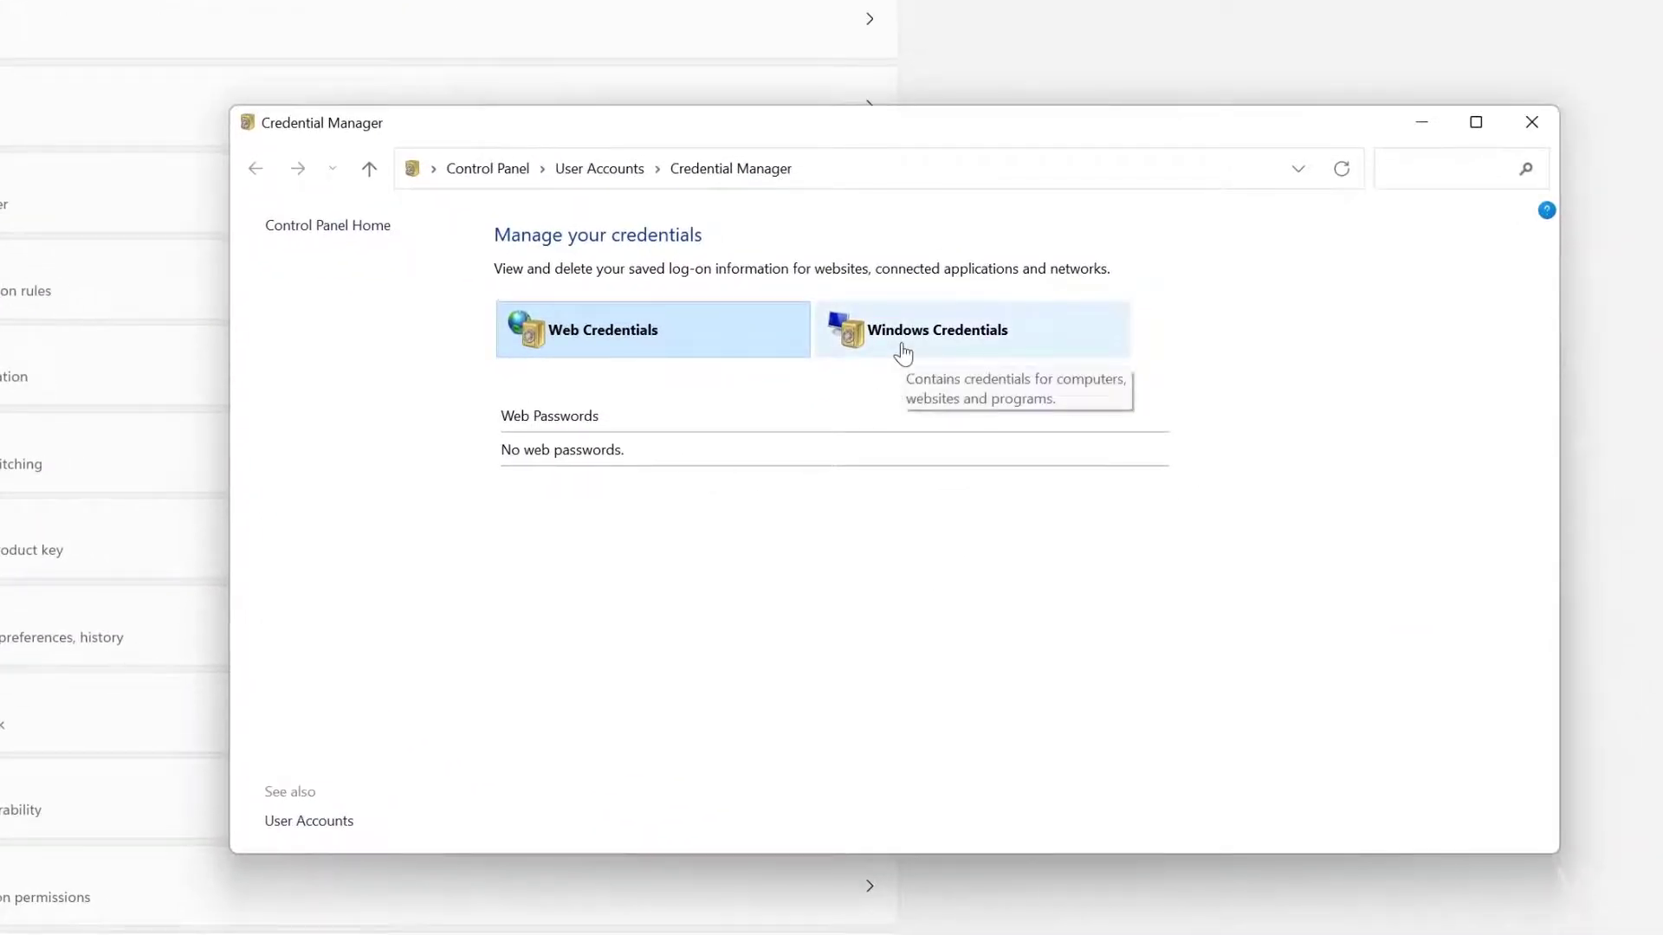
click(902, 353)
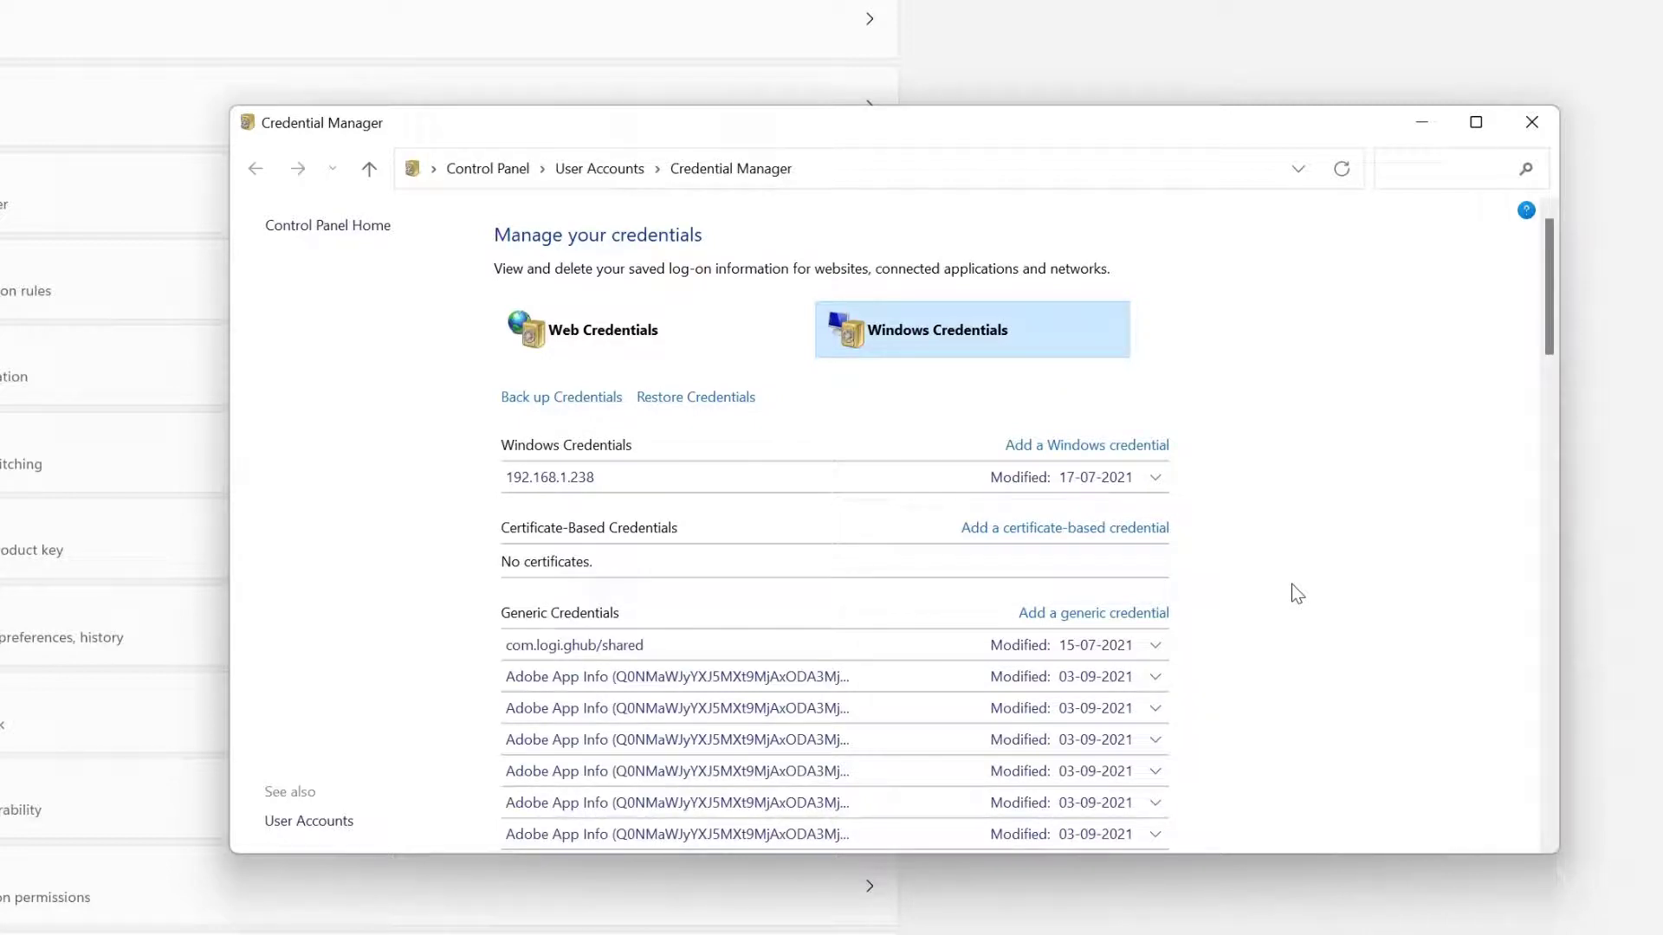
scroll(1291, 584, down, 10)
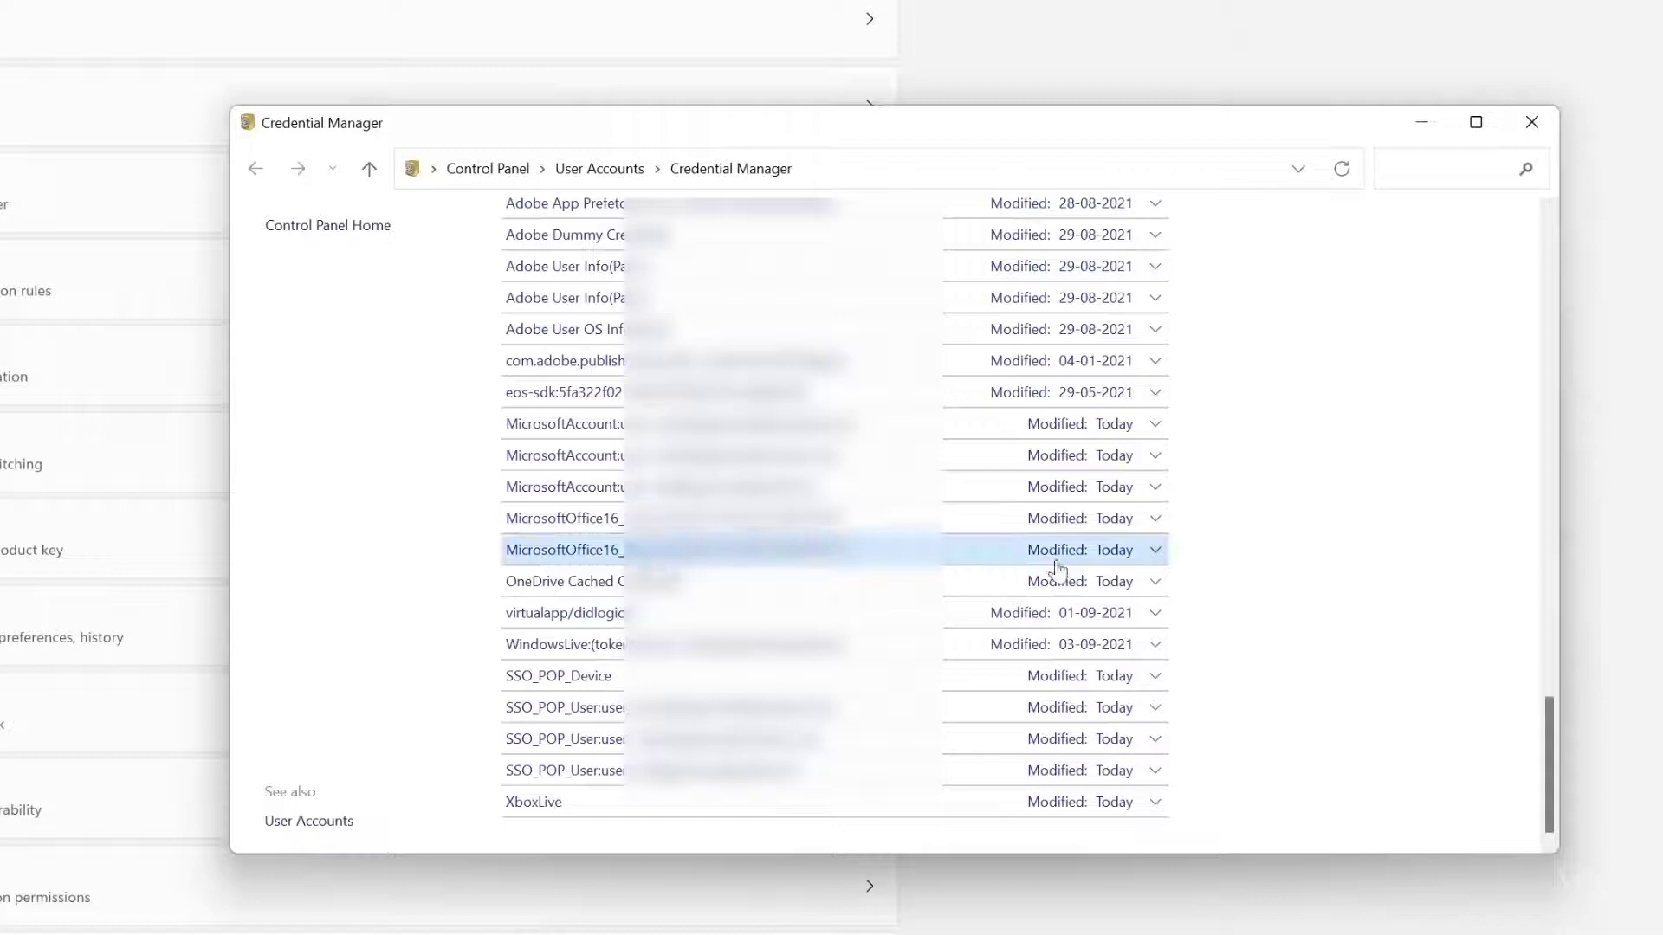
click(1155, 520)
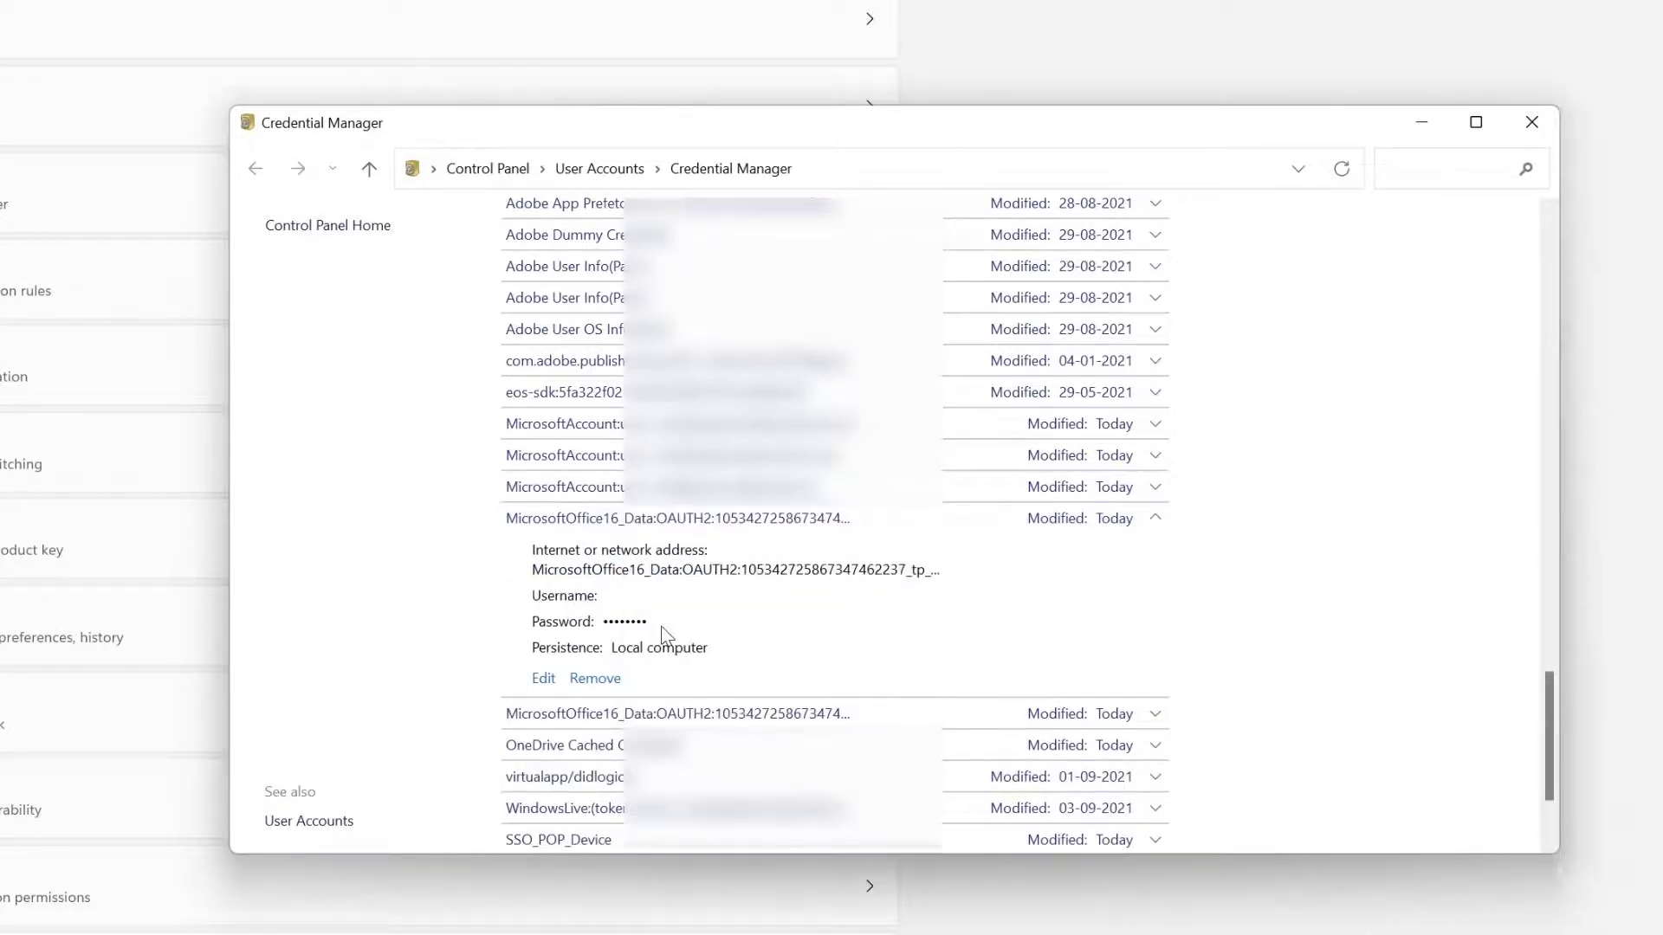
click(608, 684)
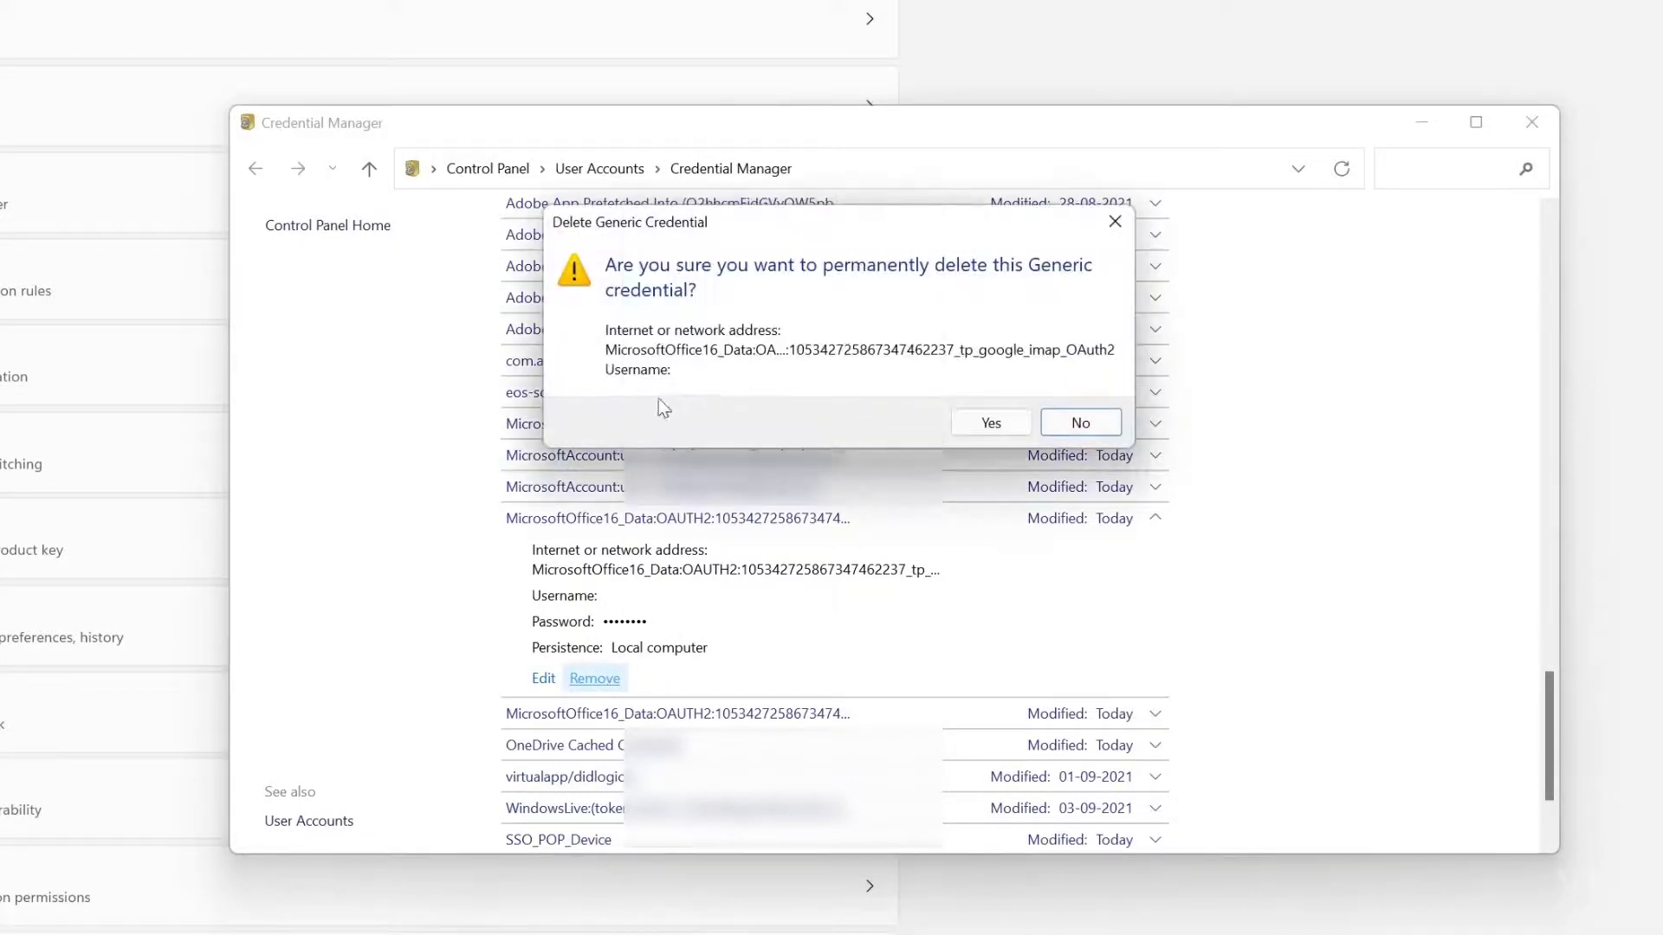
Confirm deleting the first MicrosoftOffice16 OAuth2 credential, then remove and confirm the second one
click(990, 422)
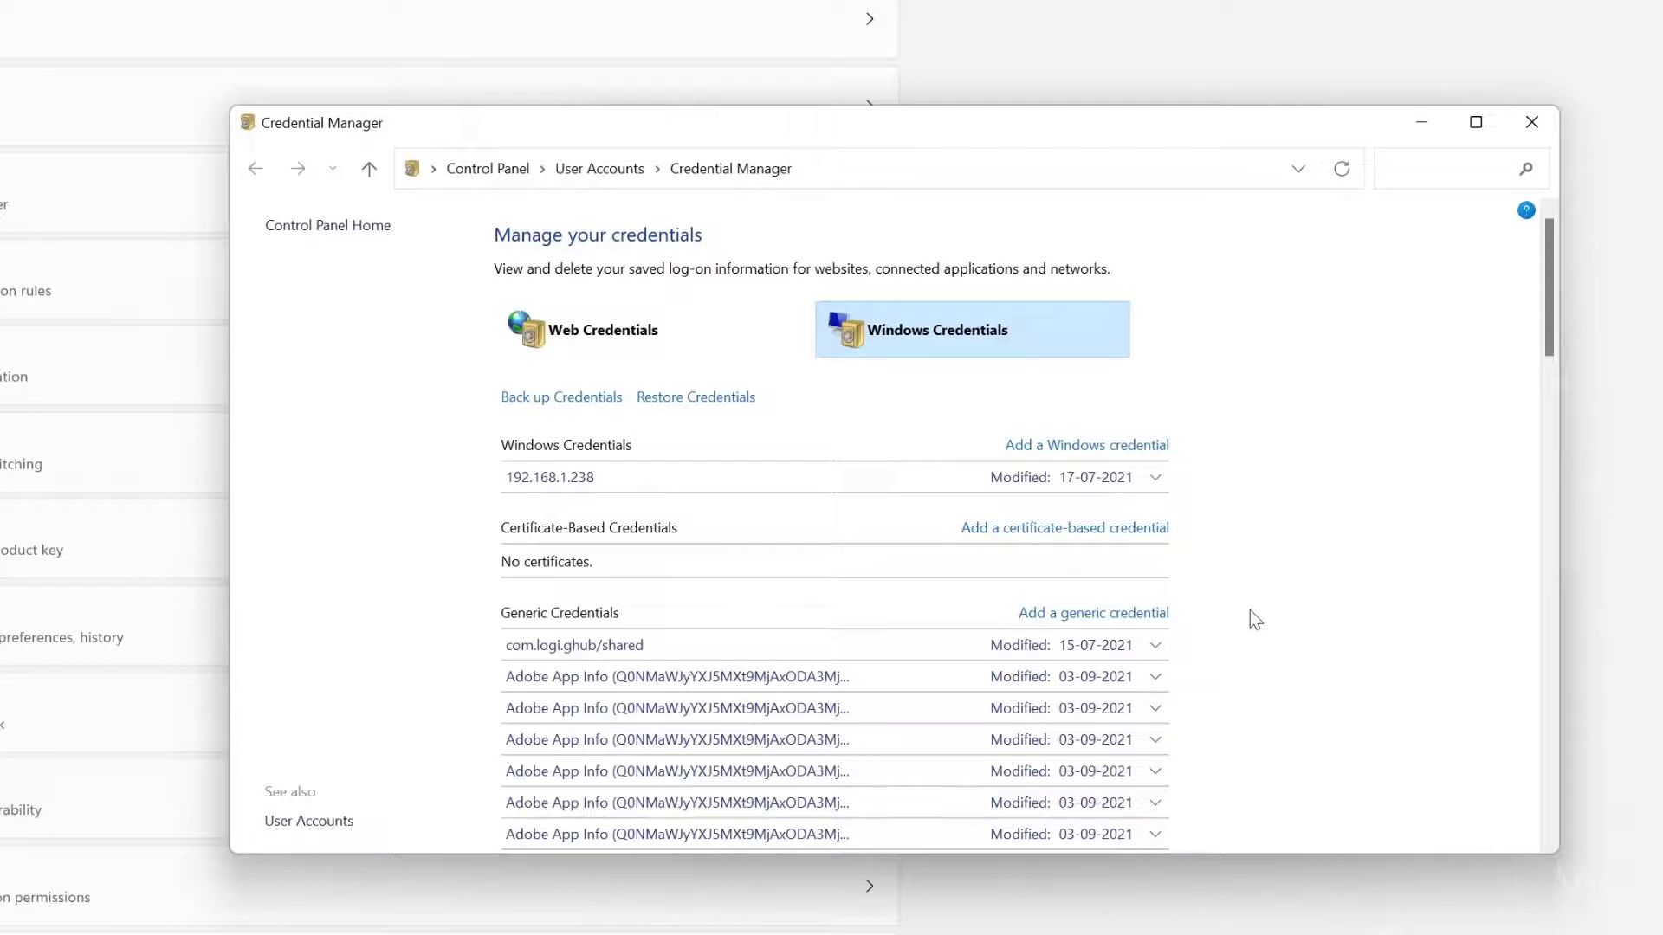
scroll(1250, 612, down, 10)
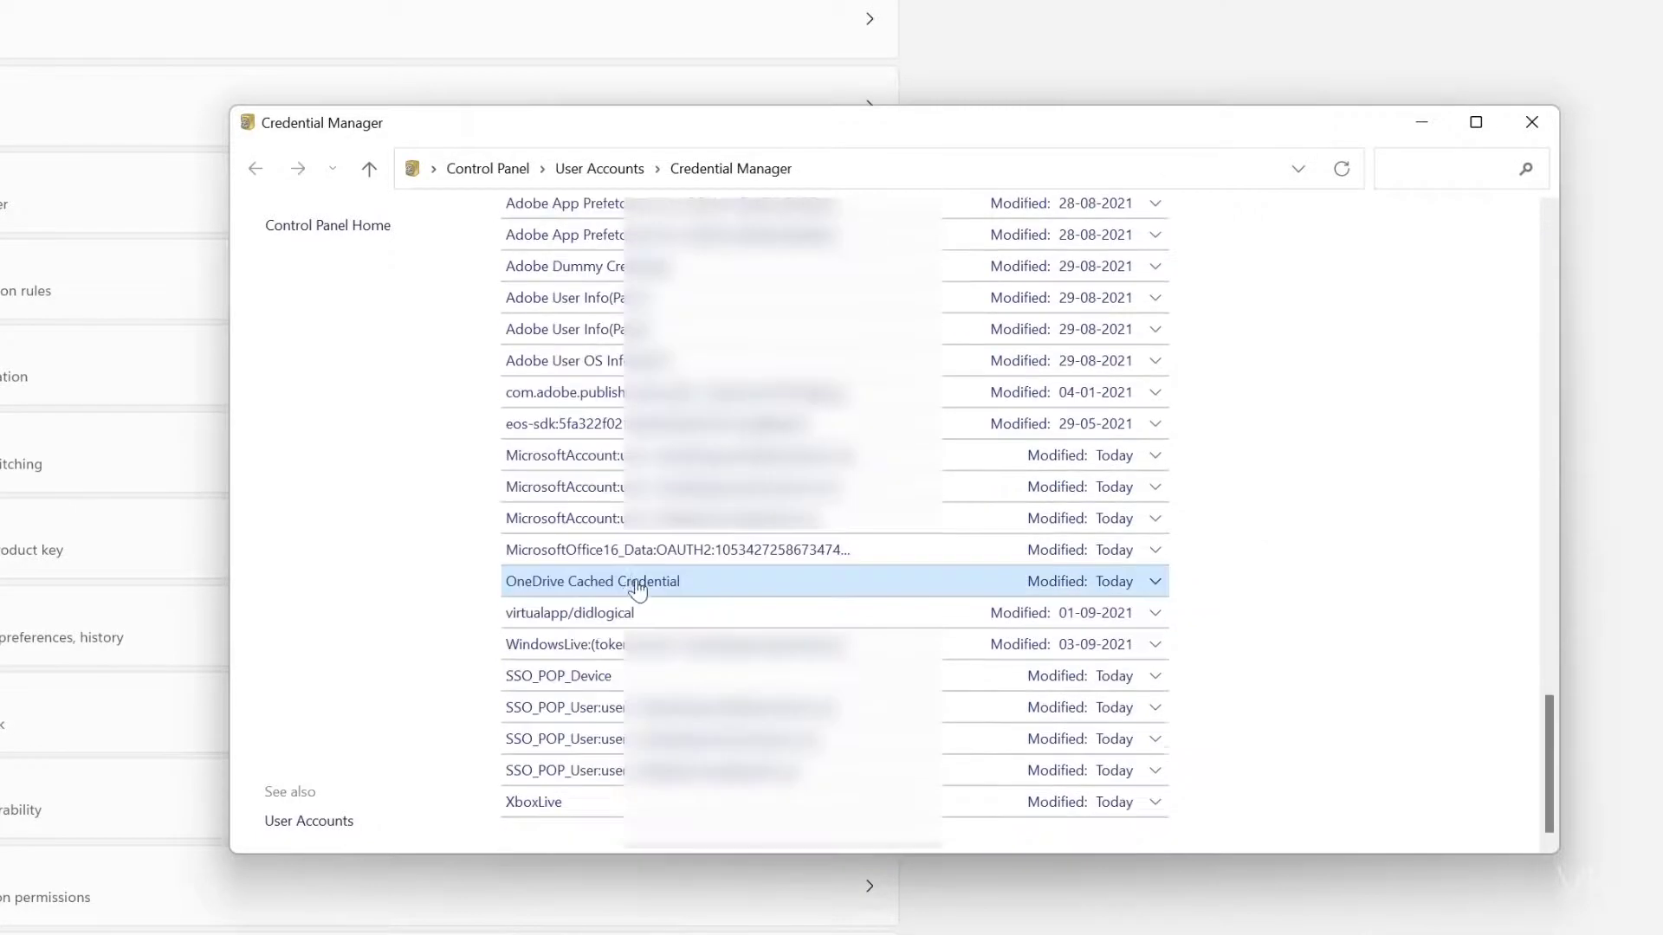
click(1157, 556)
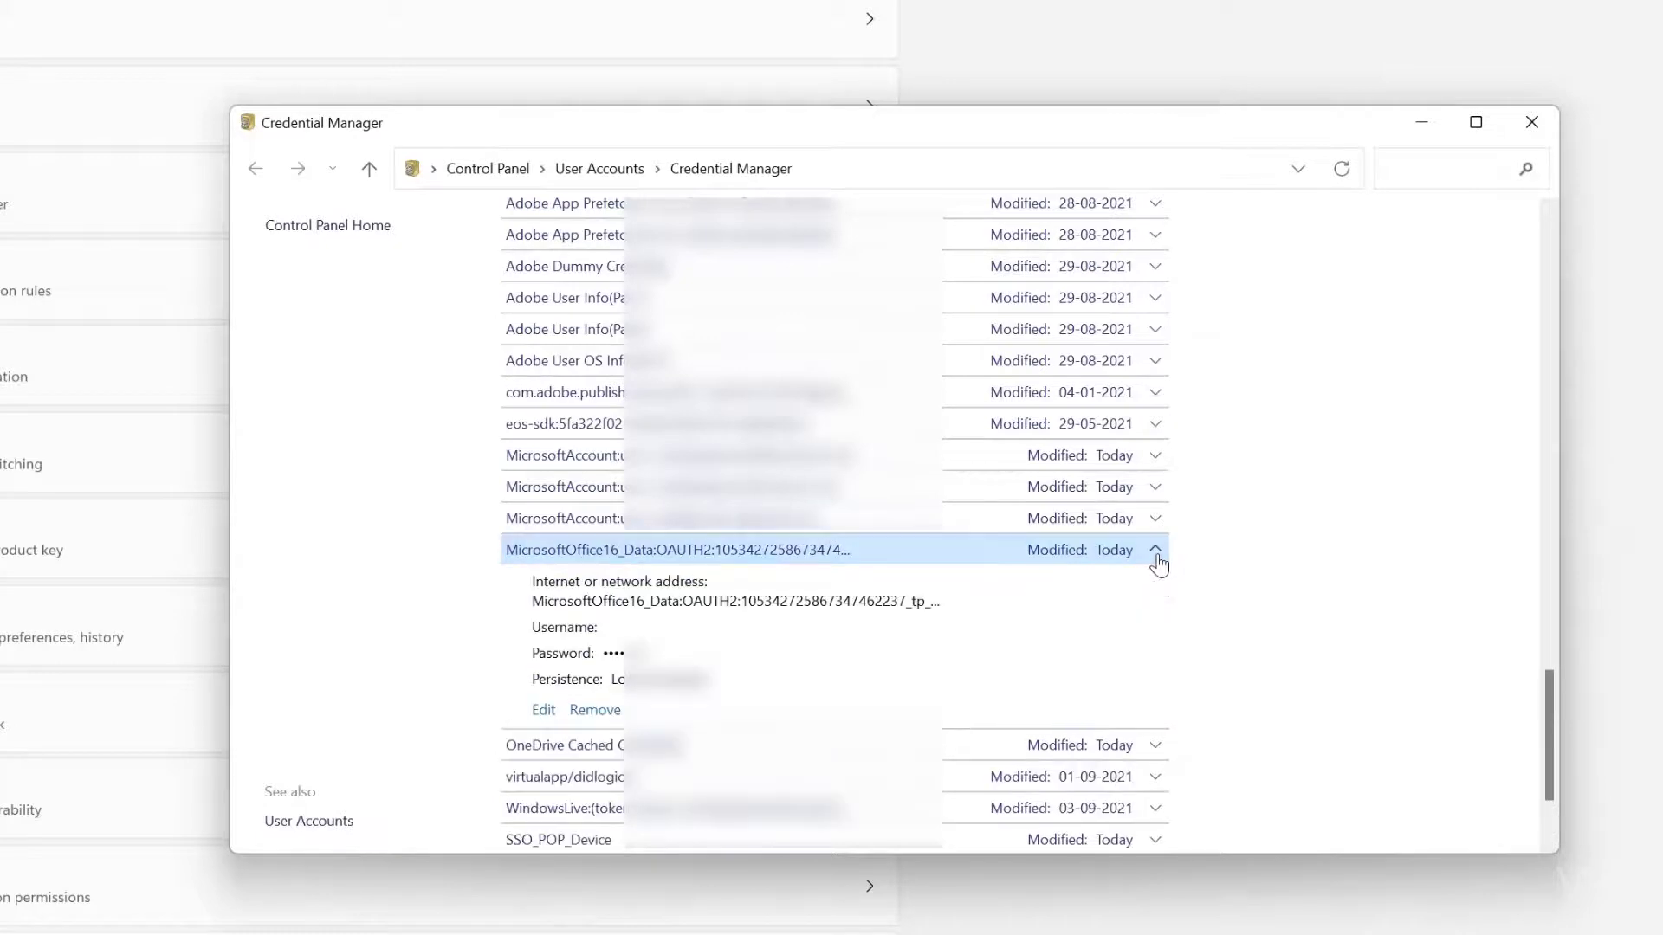
click(582, 718)
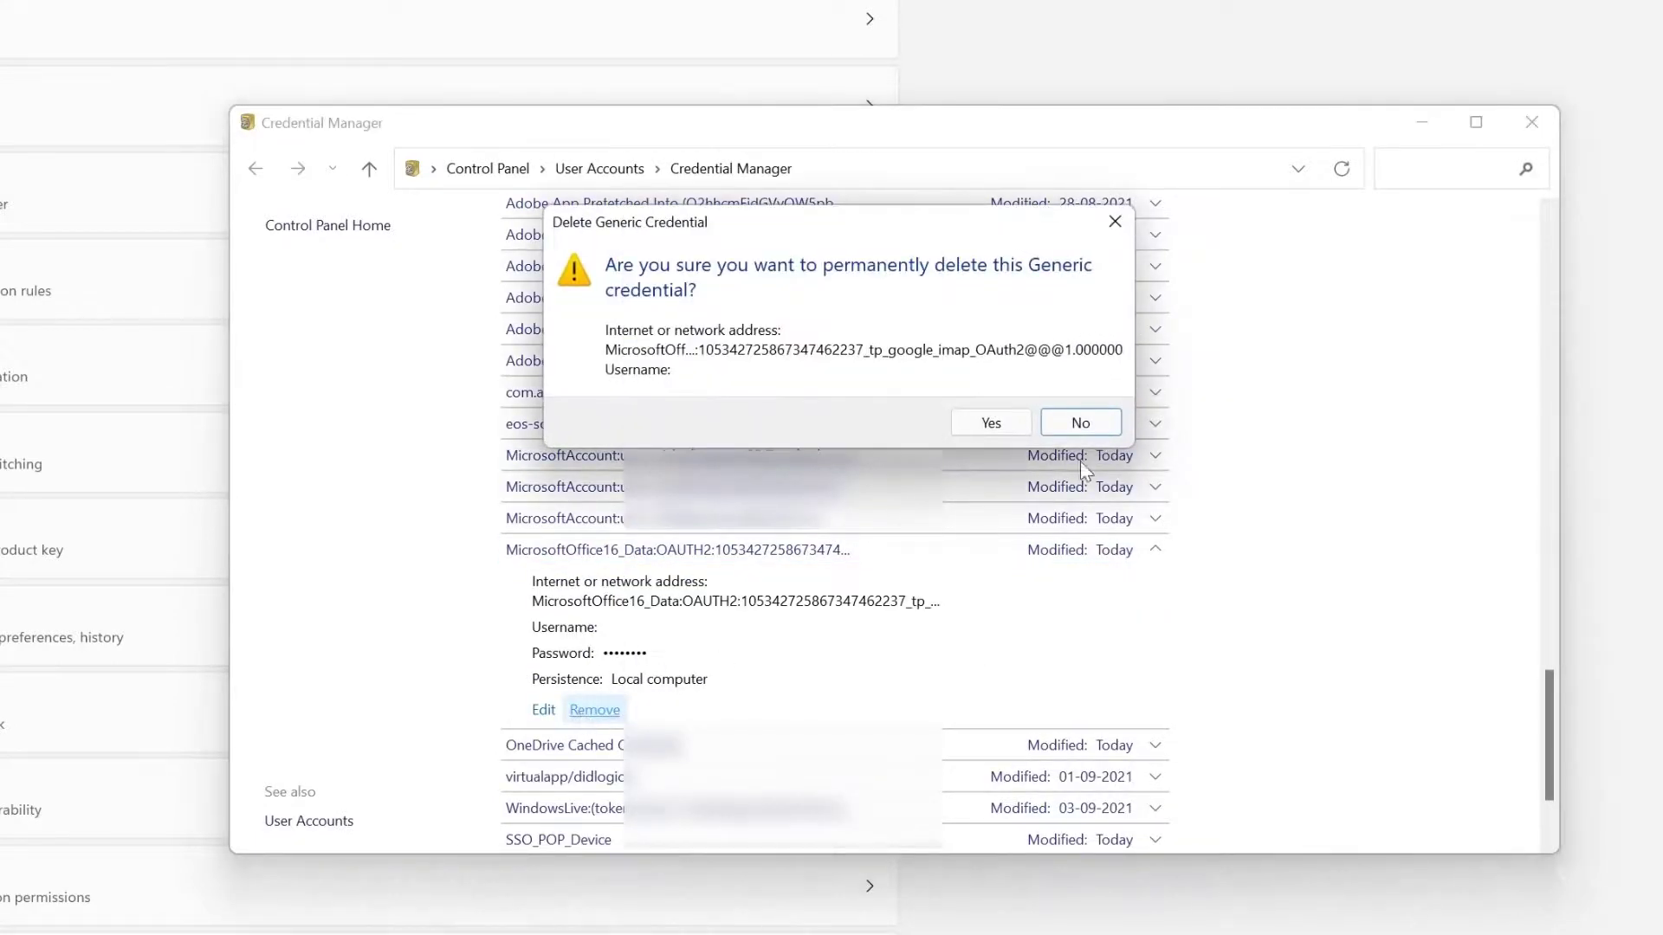
click(1003, 429)
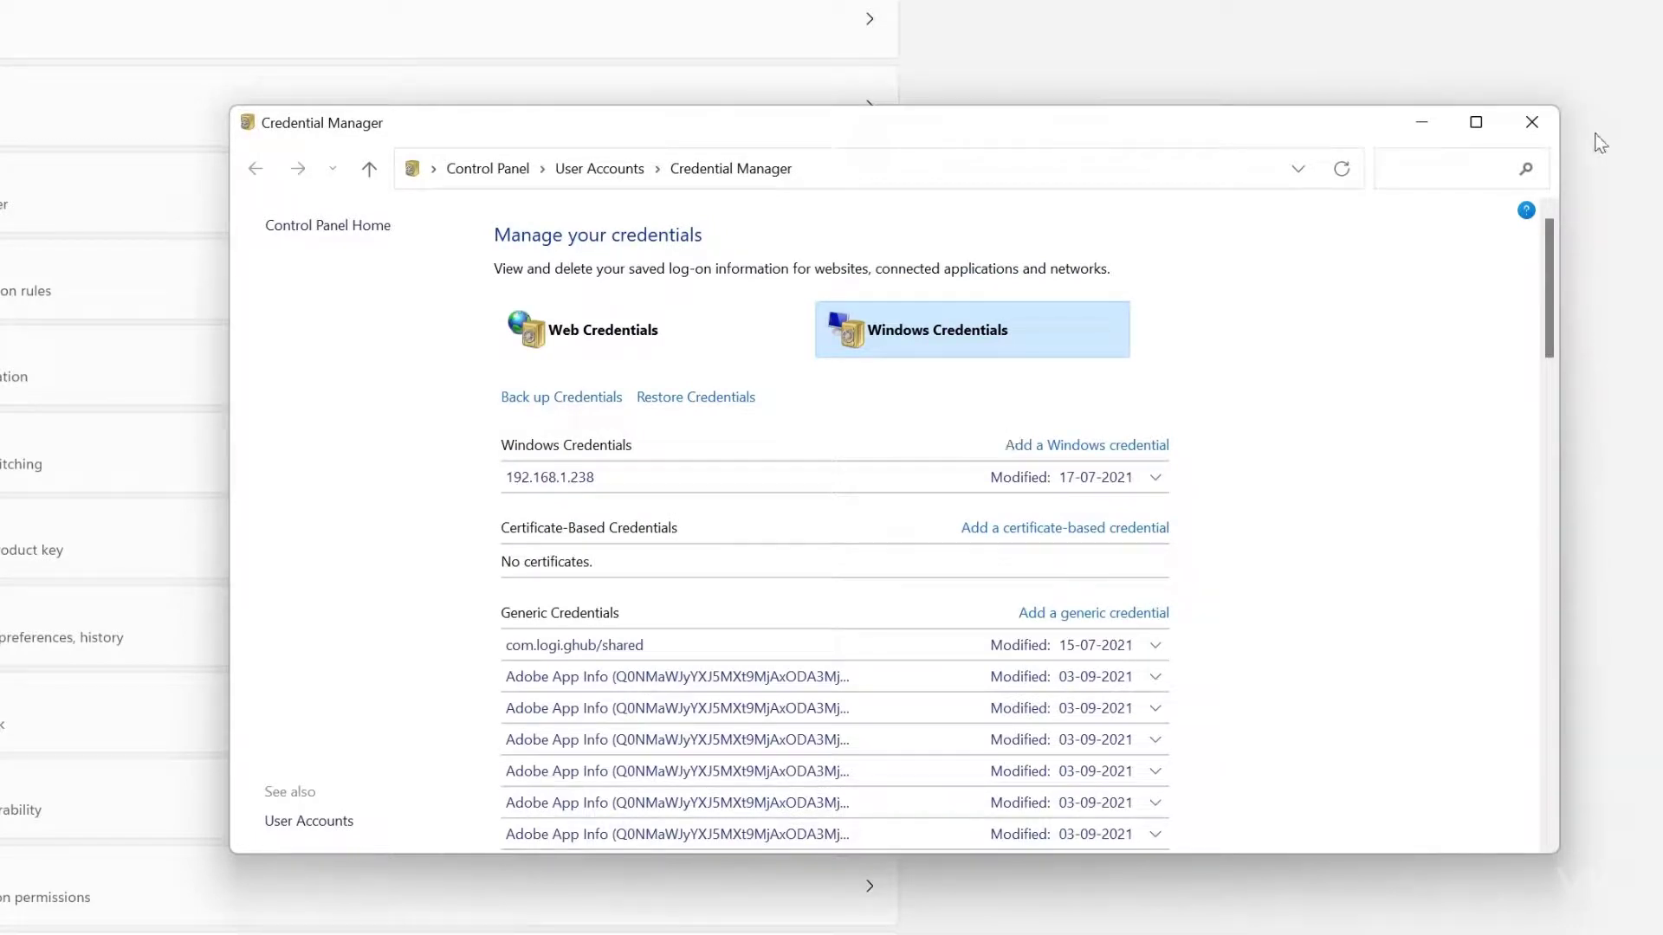
Close Credential Manager, relaunch Outlook via Start search 'outlook', and open its File page
click(1532, 122)
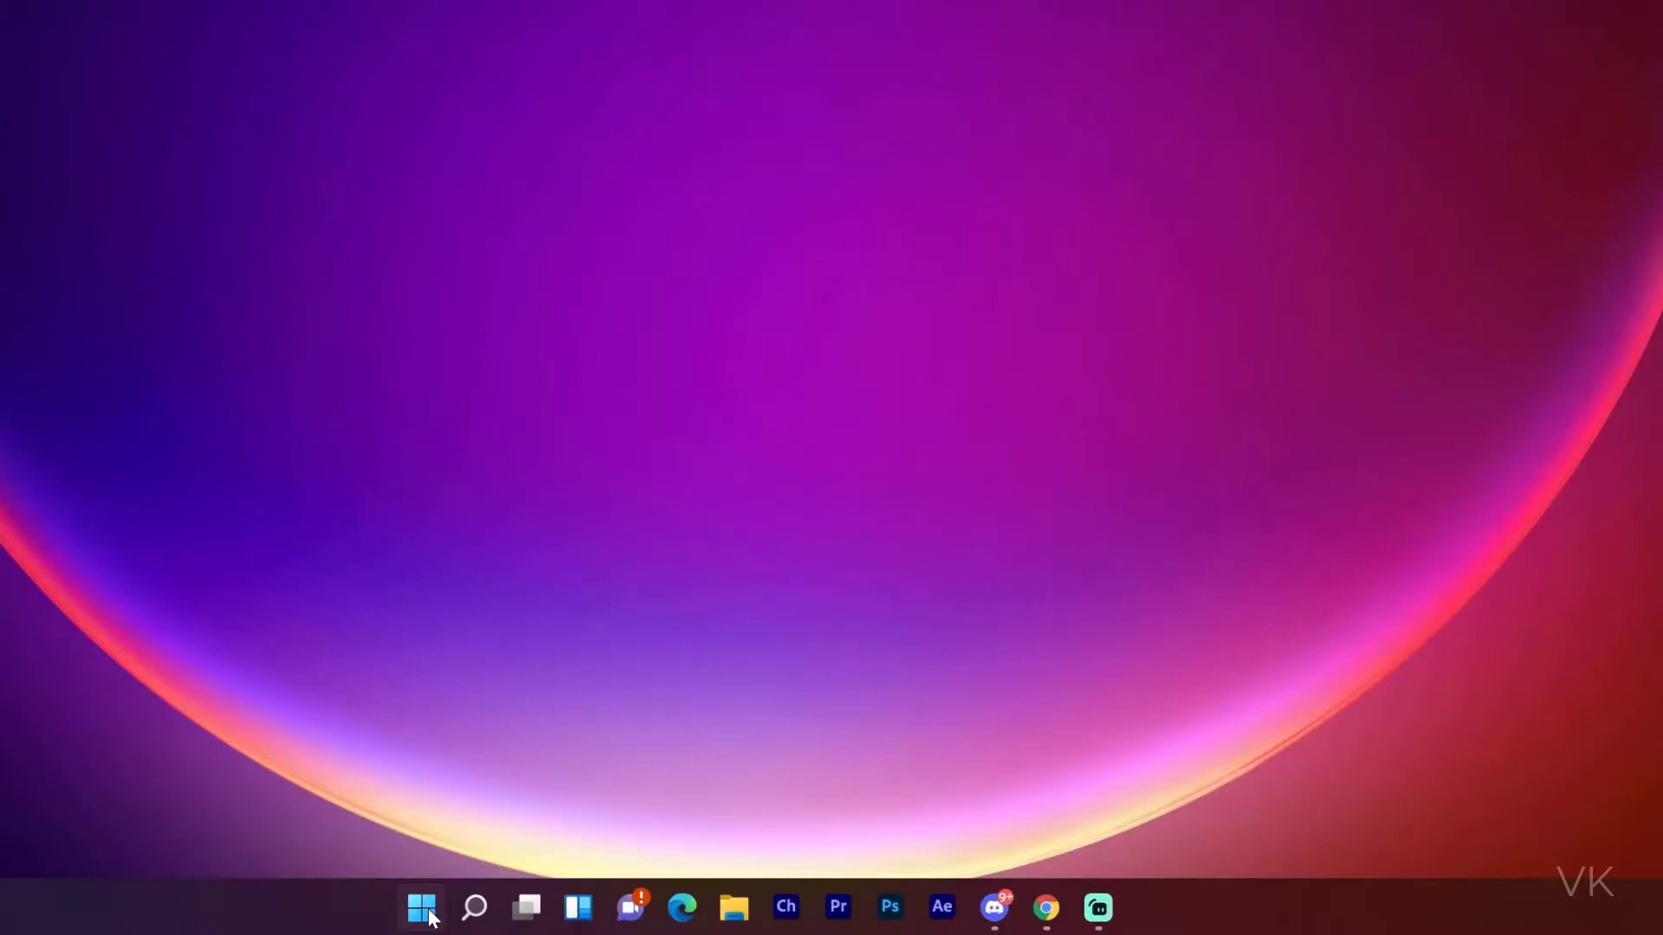
click(430, 916)
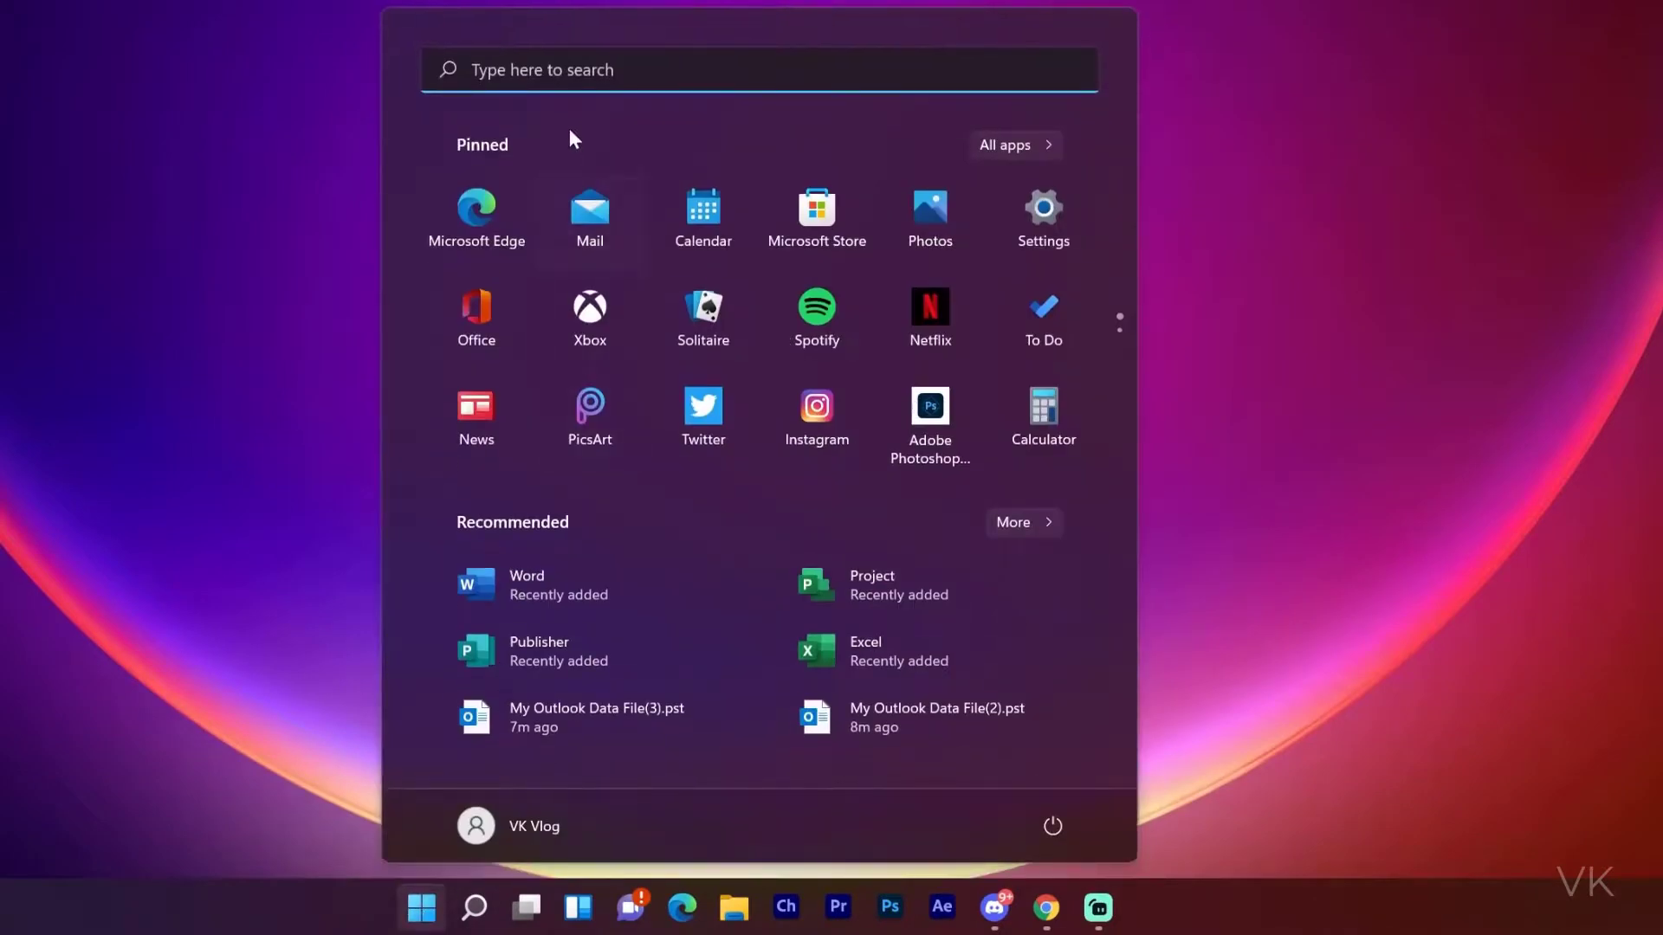
click(585, 69)
text(outlook)
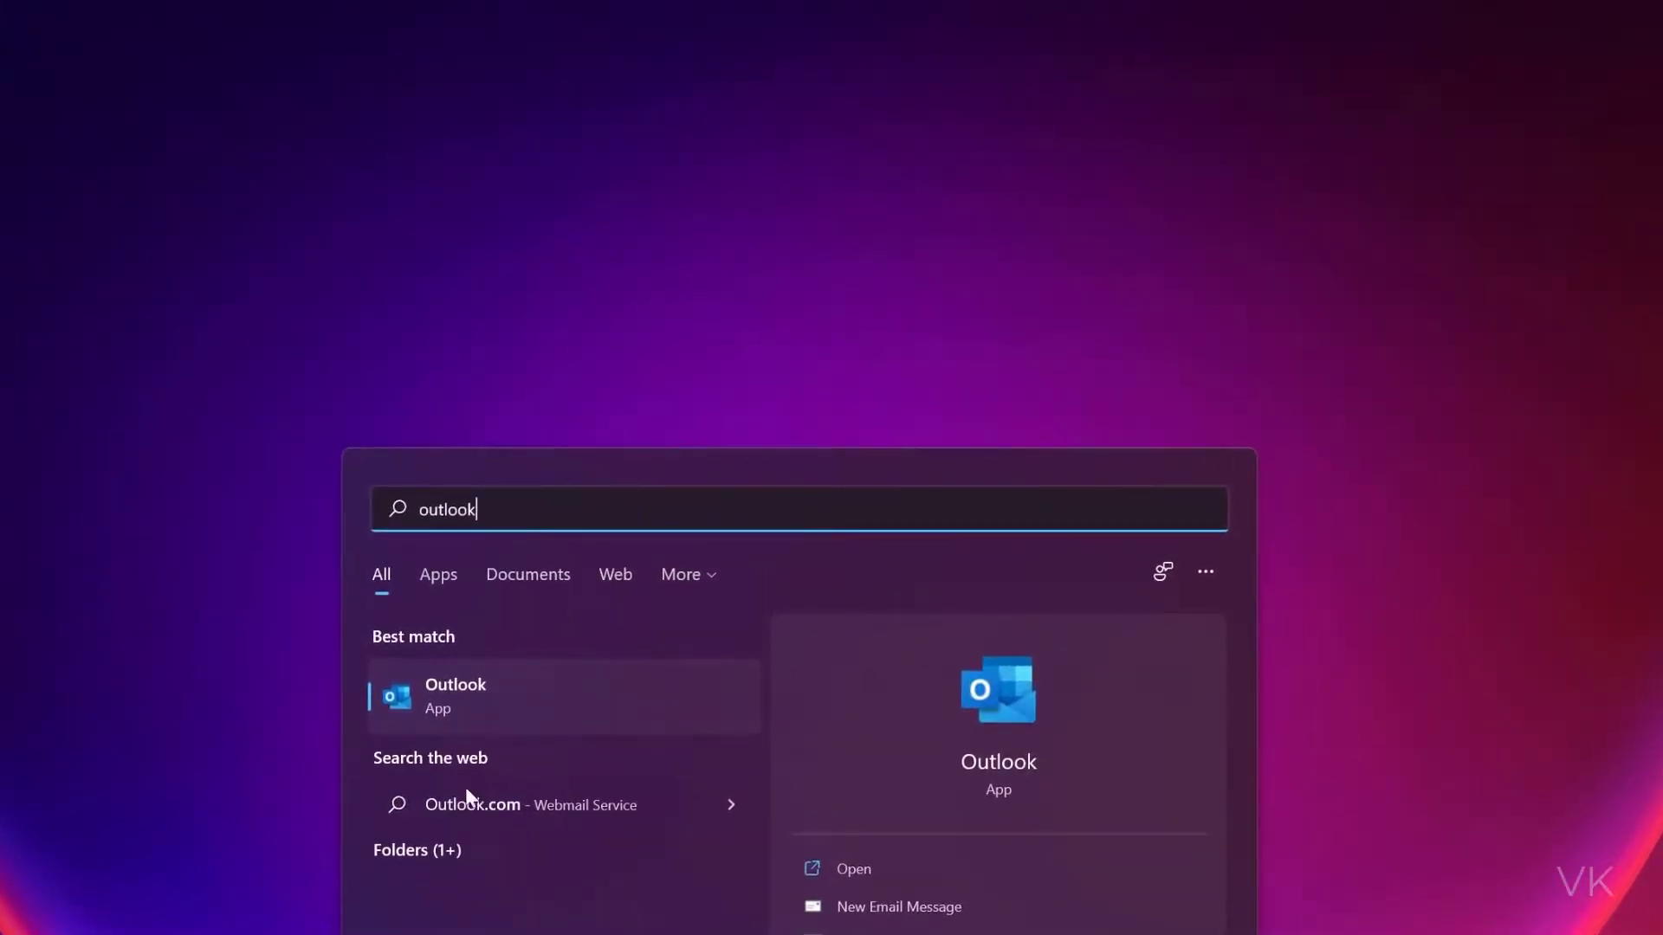
click(464, 703)
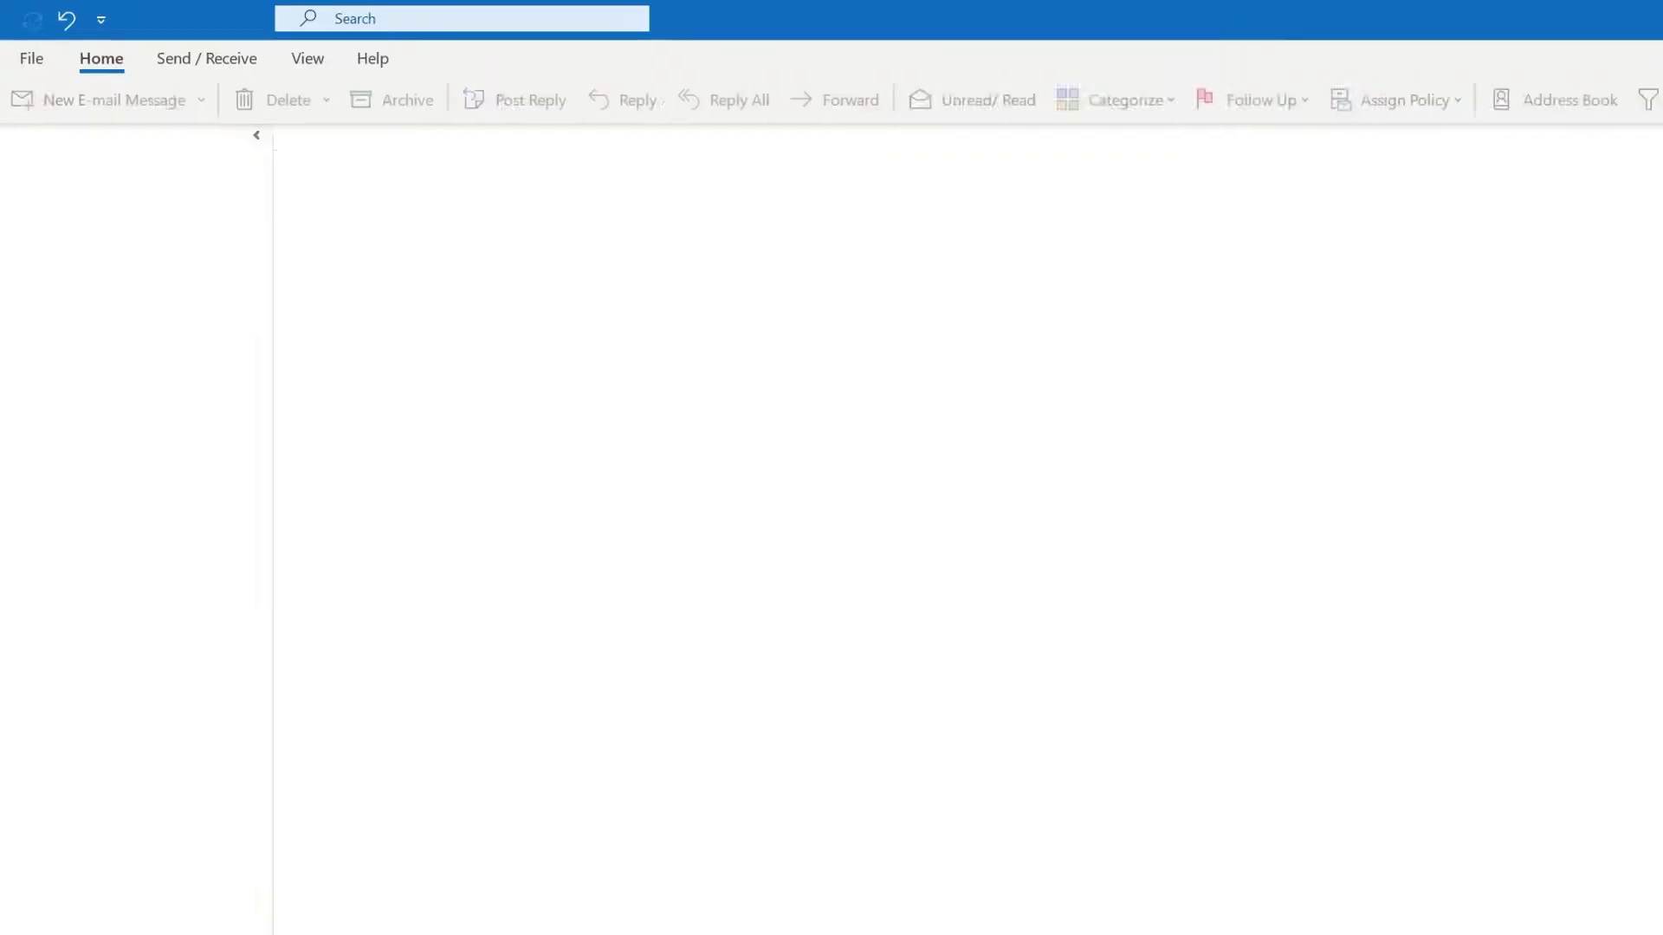
click(30, 57)
Begin adding a new account, enter the Gmail address, fix a typo, and connect it
click(283, 173)
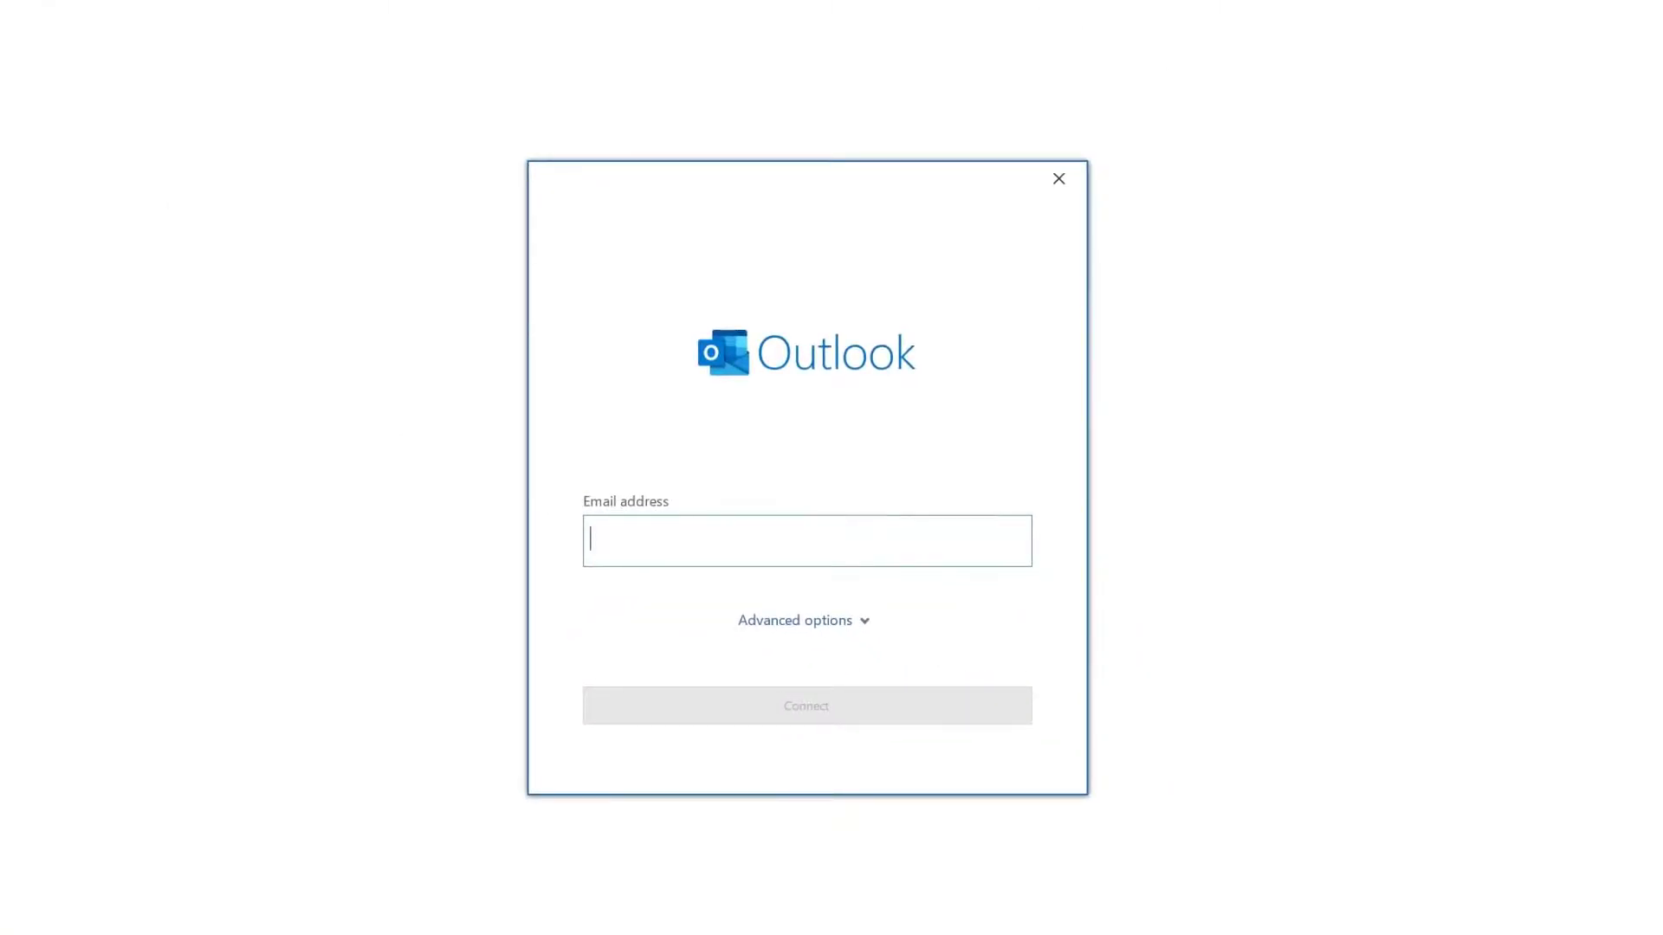
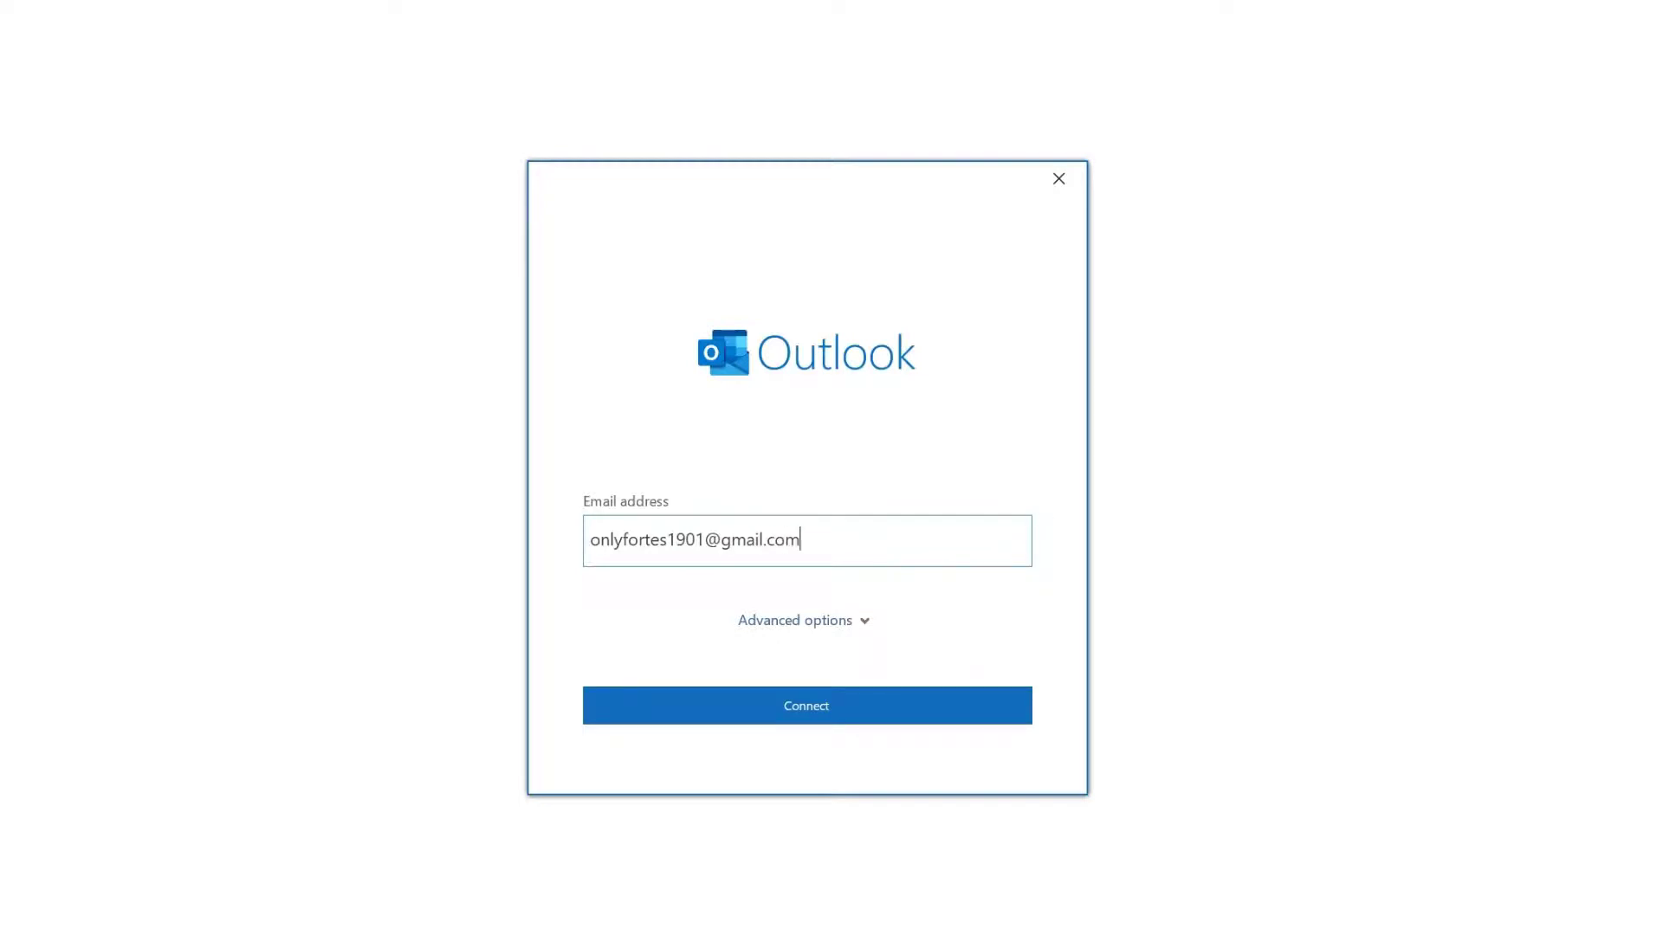
click(857, 722)
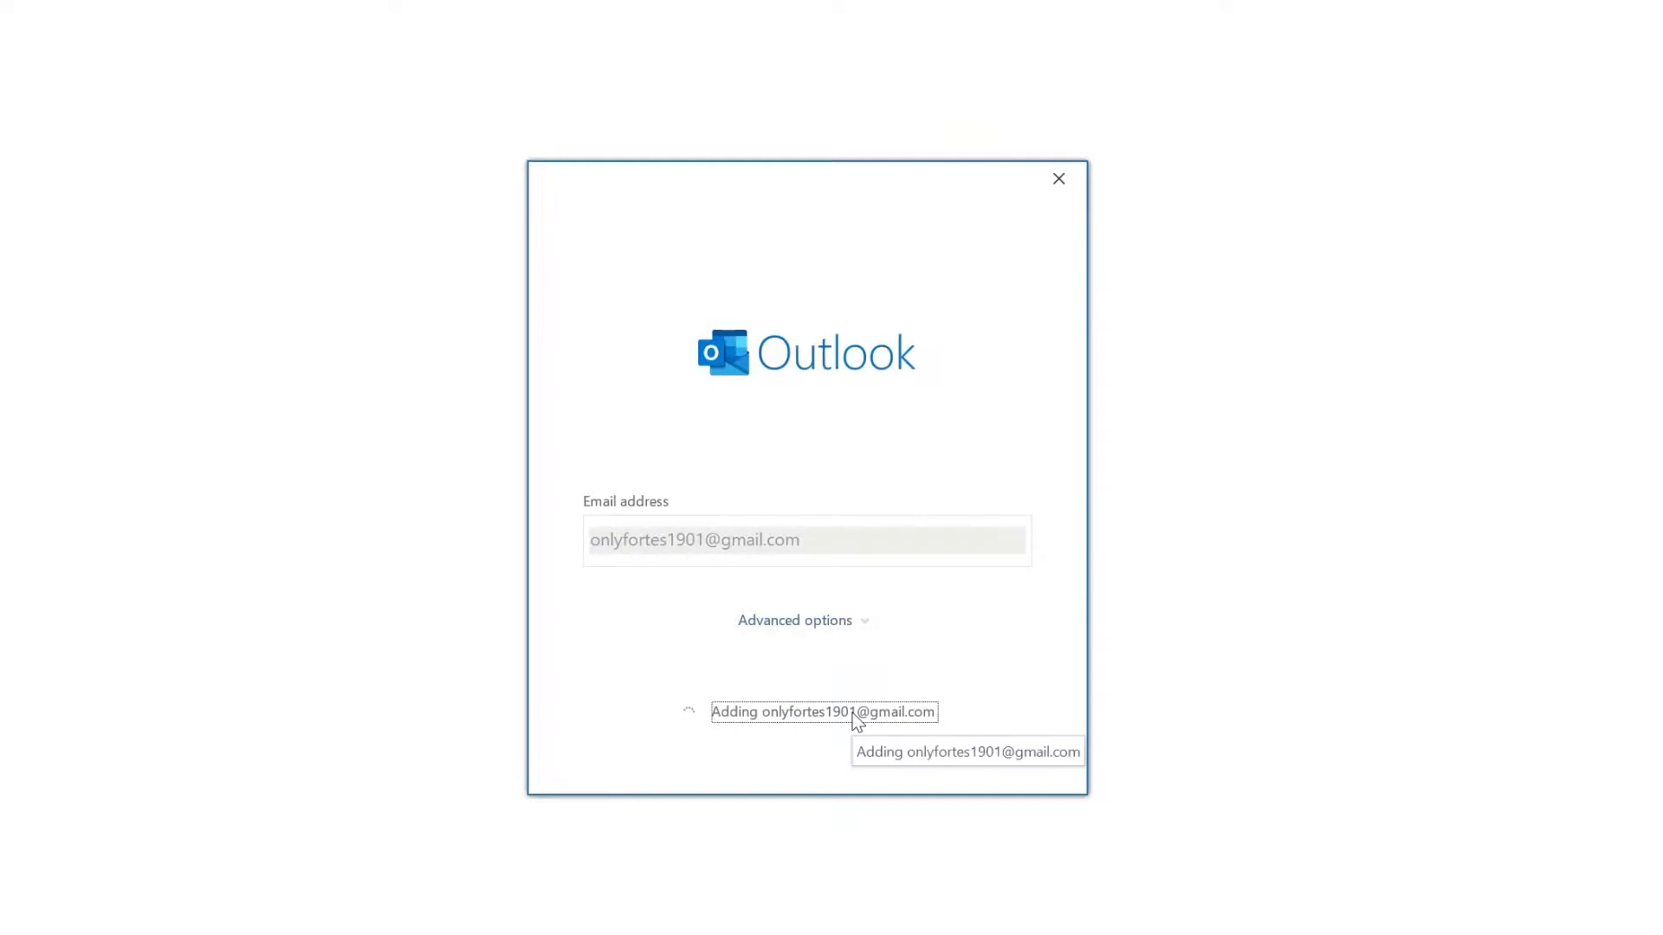